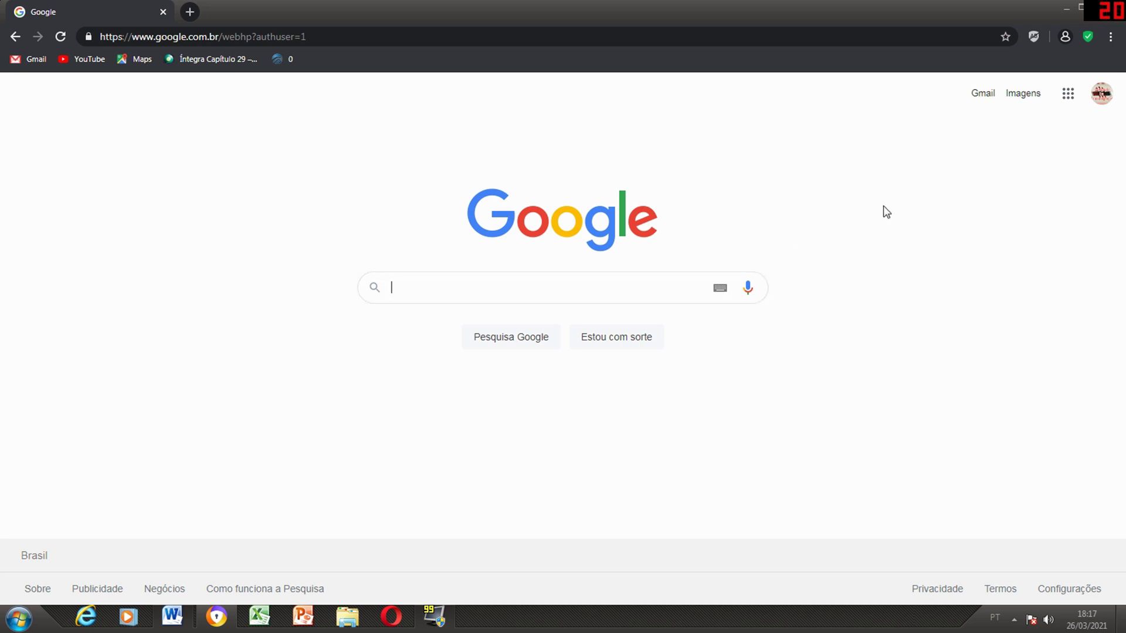
Open Google Sala de Aula from the list of Google apps
left_click(1068, 95)
scroll(1028, 354, "down", 3)
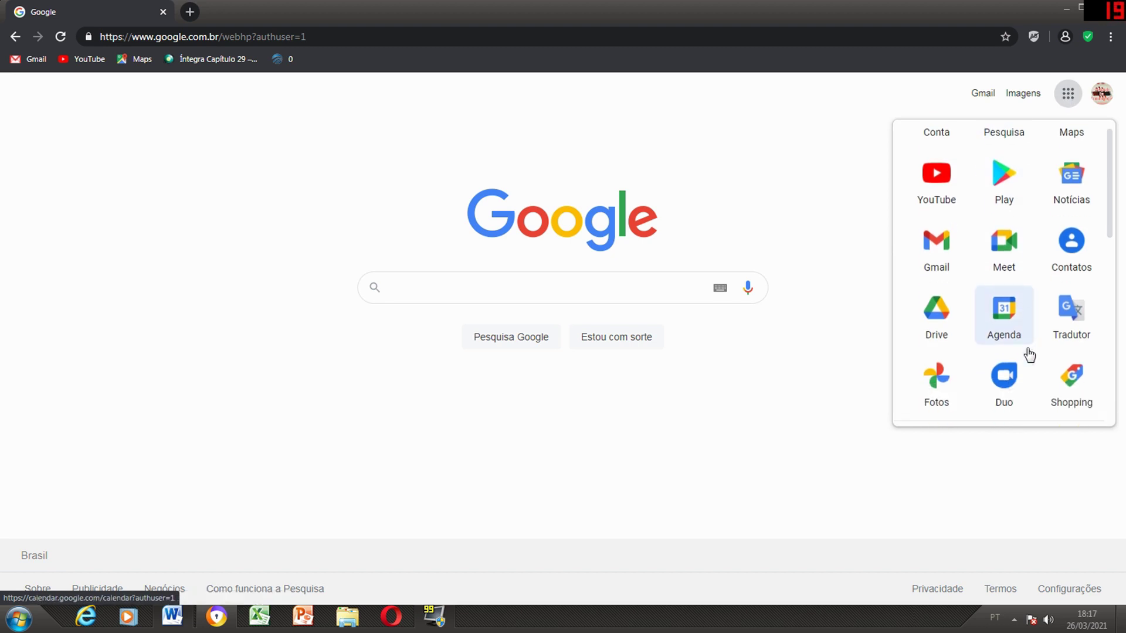
scroll(1046, 351, "down", 2)
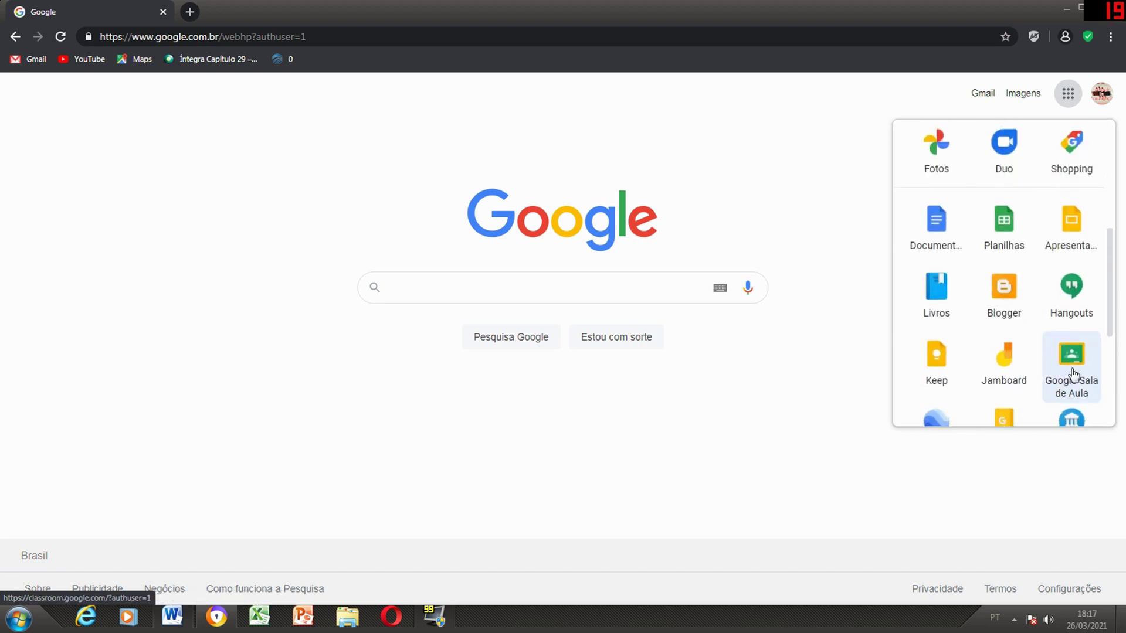
left_click(1074, 374)
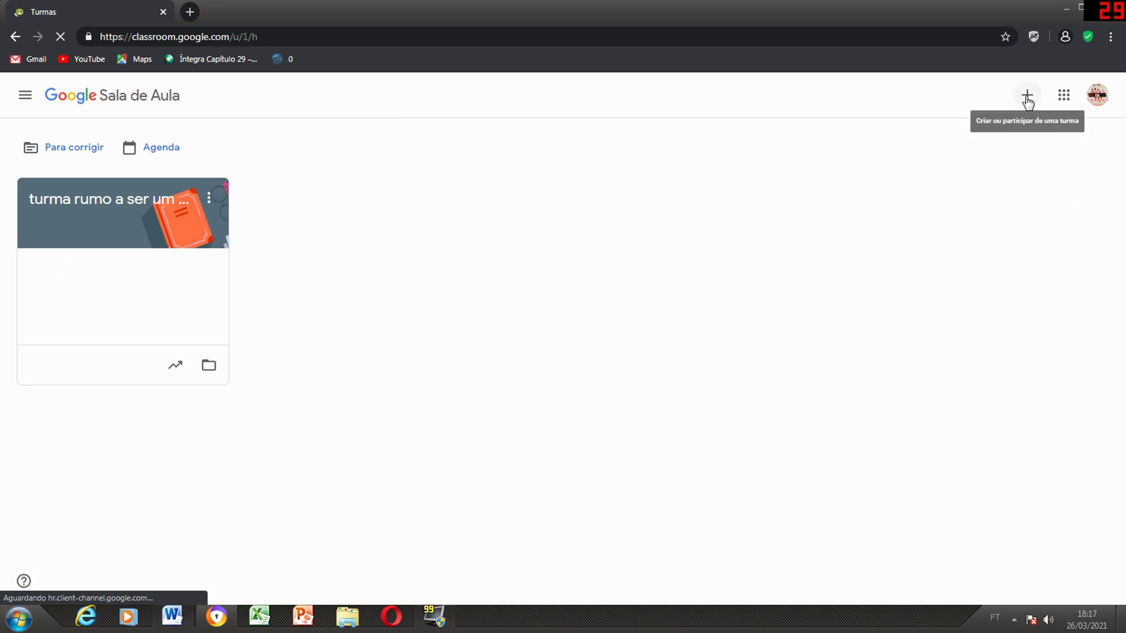
Create a class named "5ºano", accepting the notice about school use, and briefly display its class code enlarged
left_click(1028, 98)
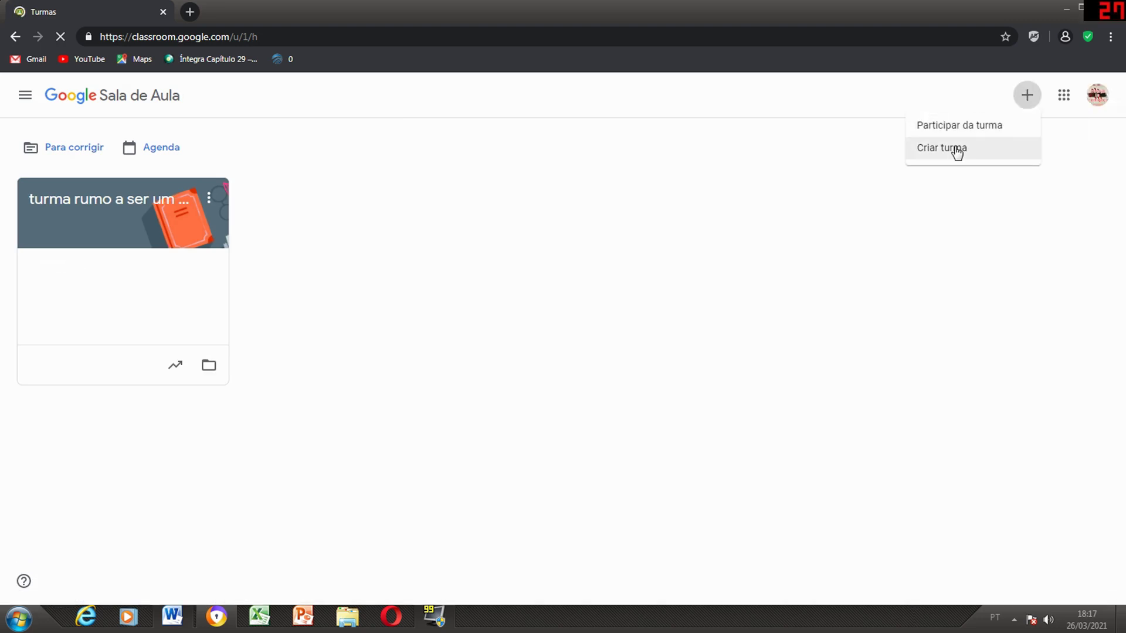
left_click(957, 150)
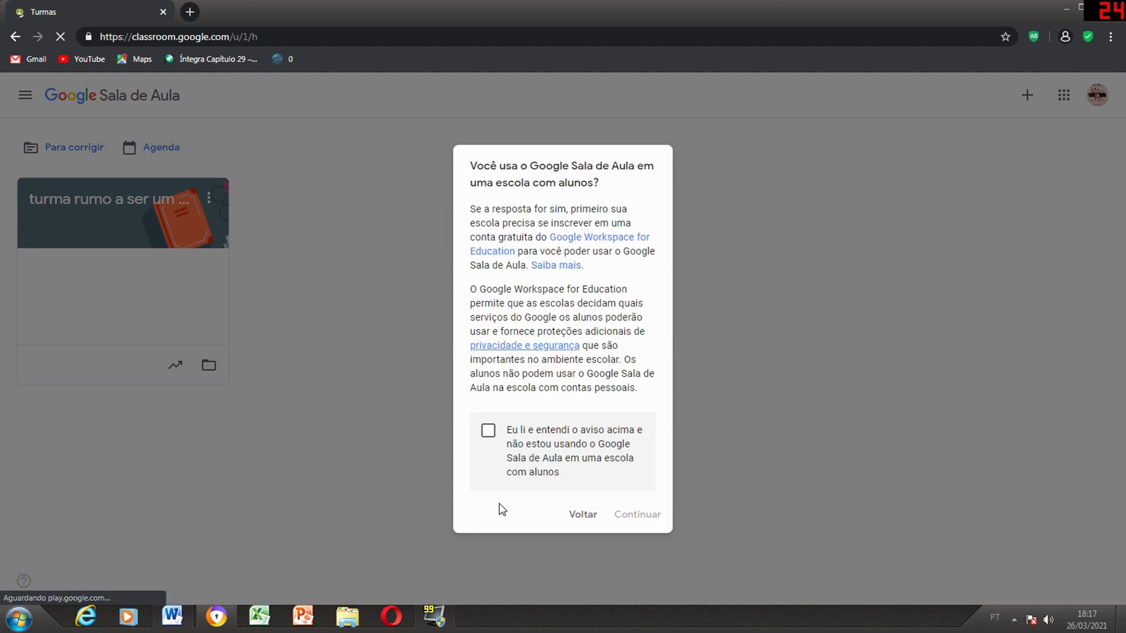
left_click(488, 431)
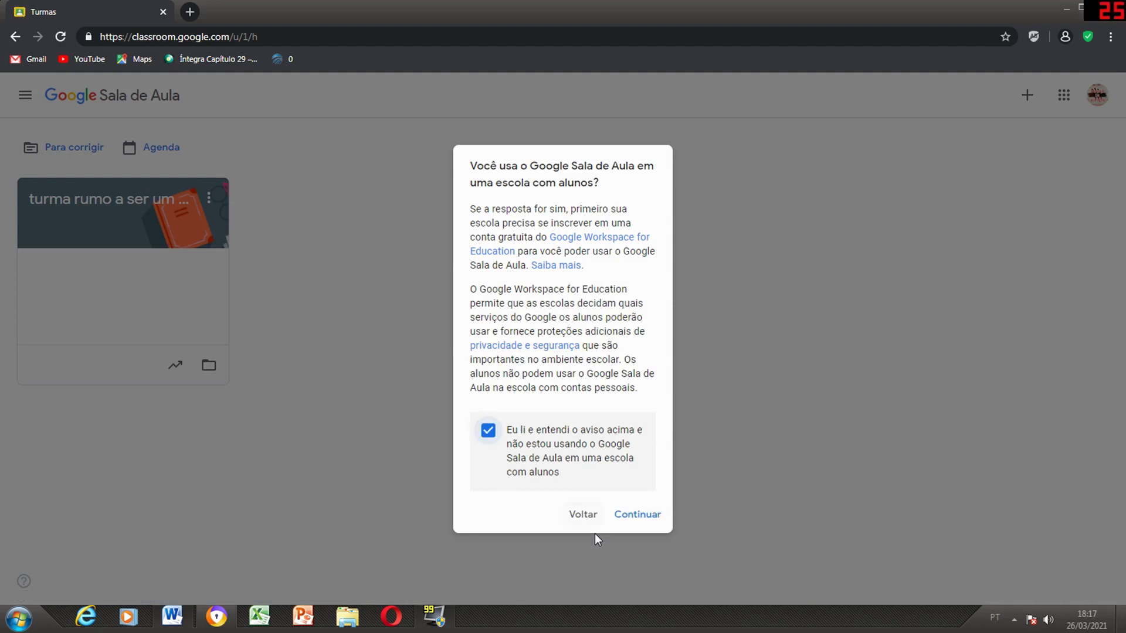
left_click(662, 518)
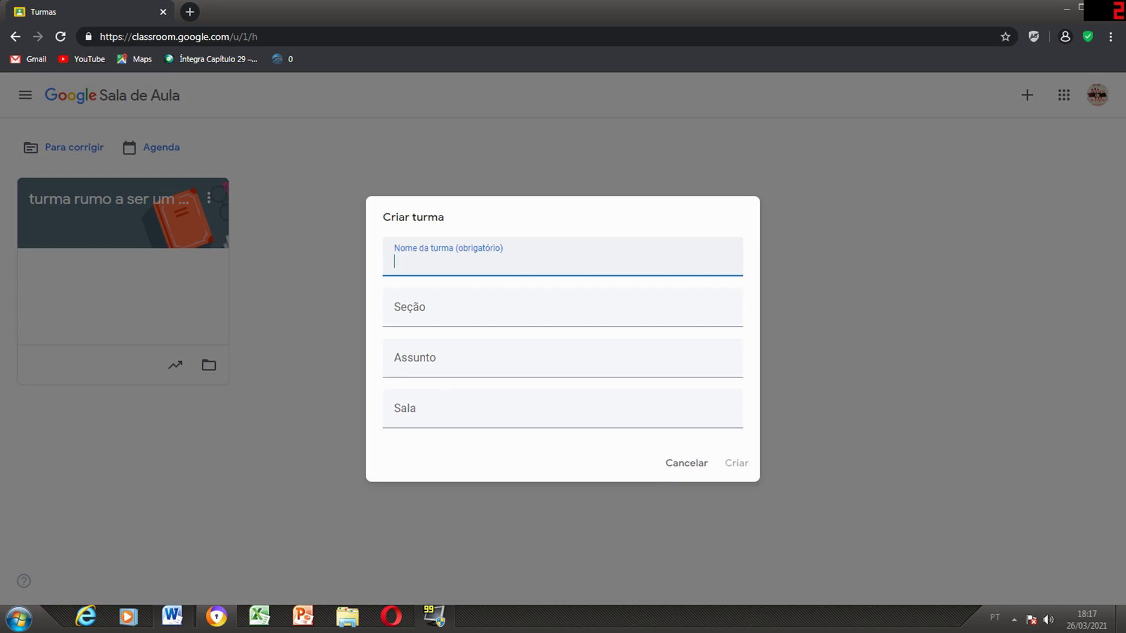
type("5º ano")
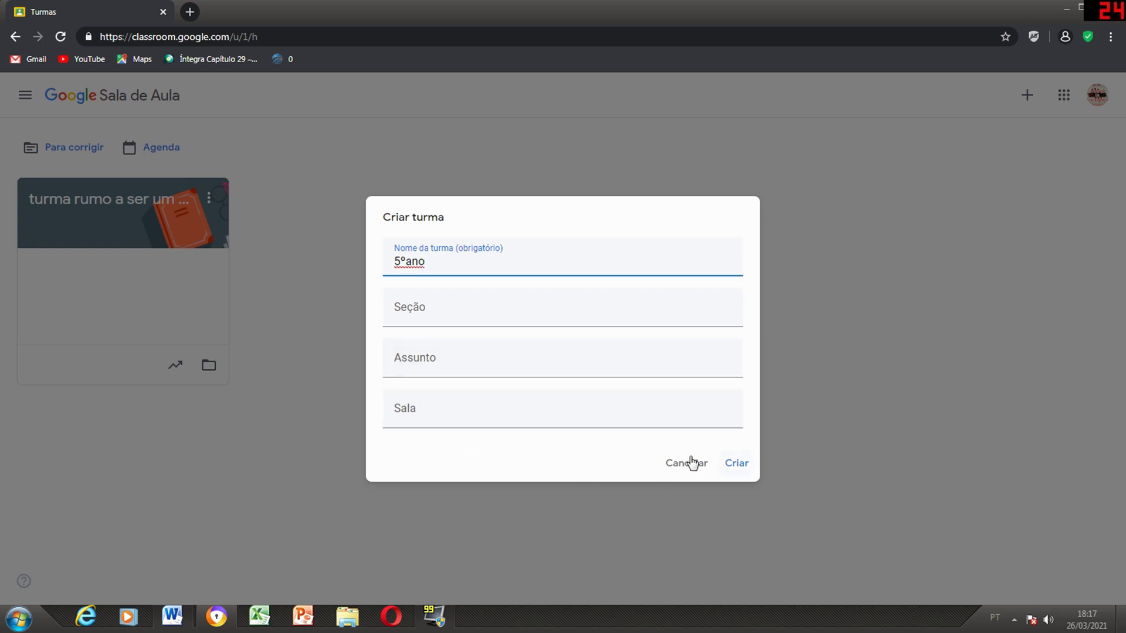
left_click(733, 463)
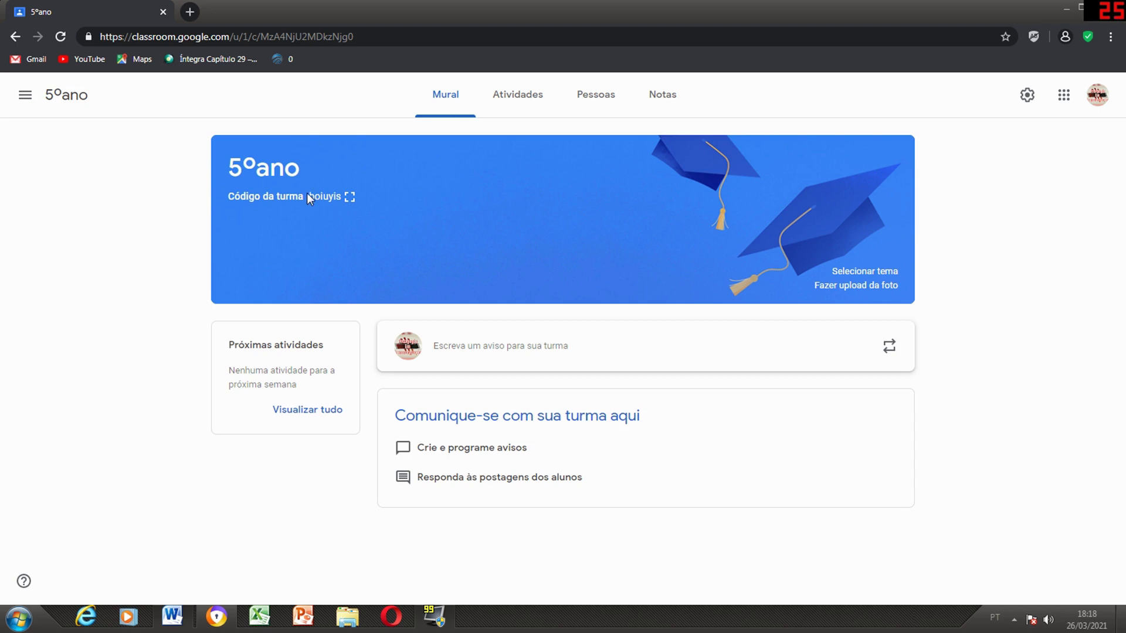
left_click(349, 198)
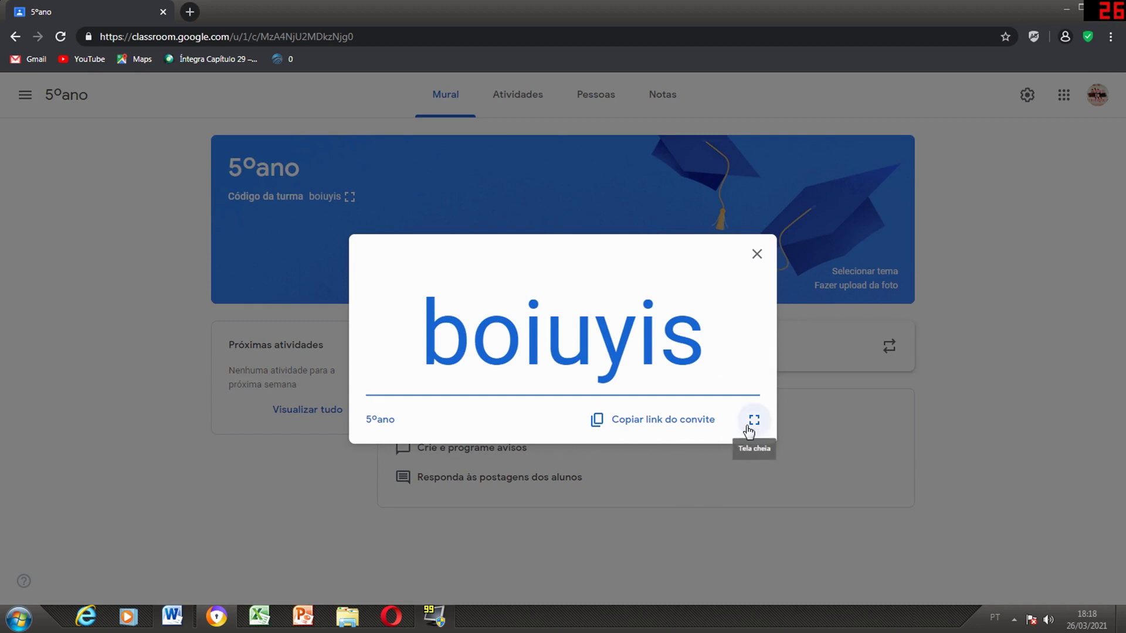
left_click(757, 255)
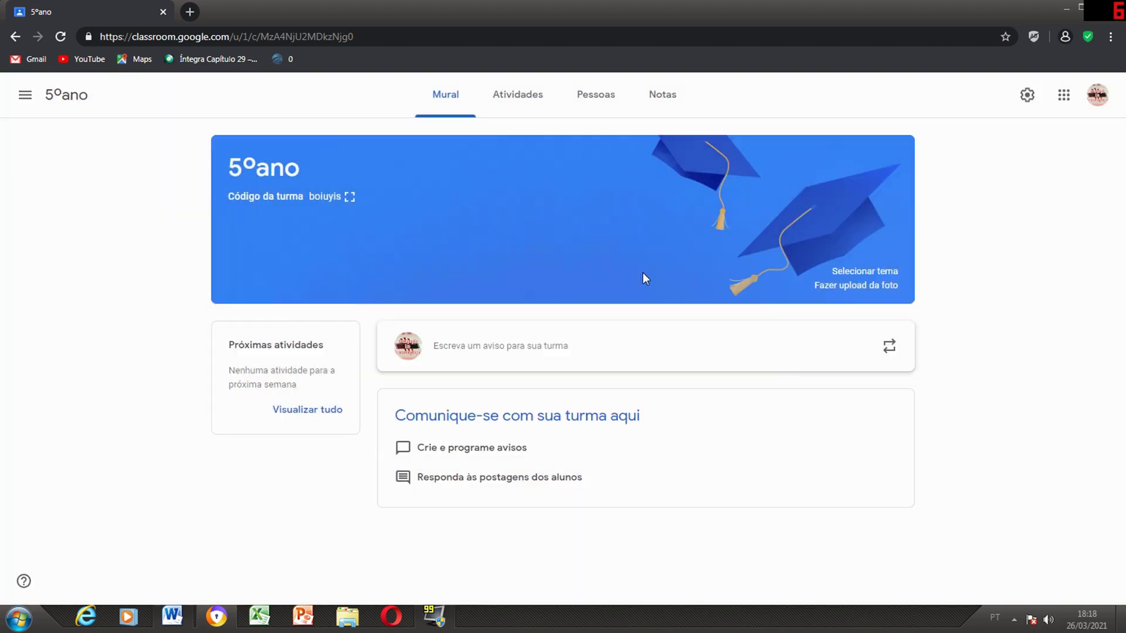
Post the announcement "Sejam bem vindos a nossa aula de hoje" to all students on the class Mural
left_click(484, 348)
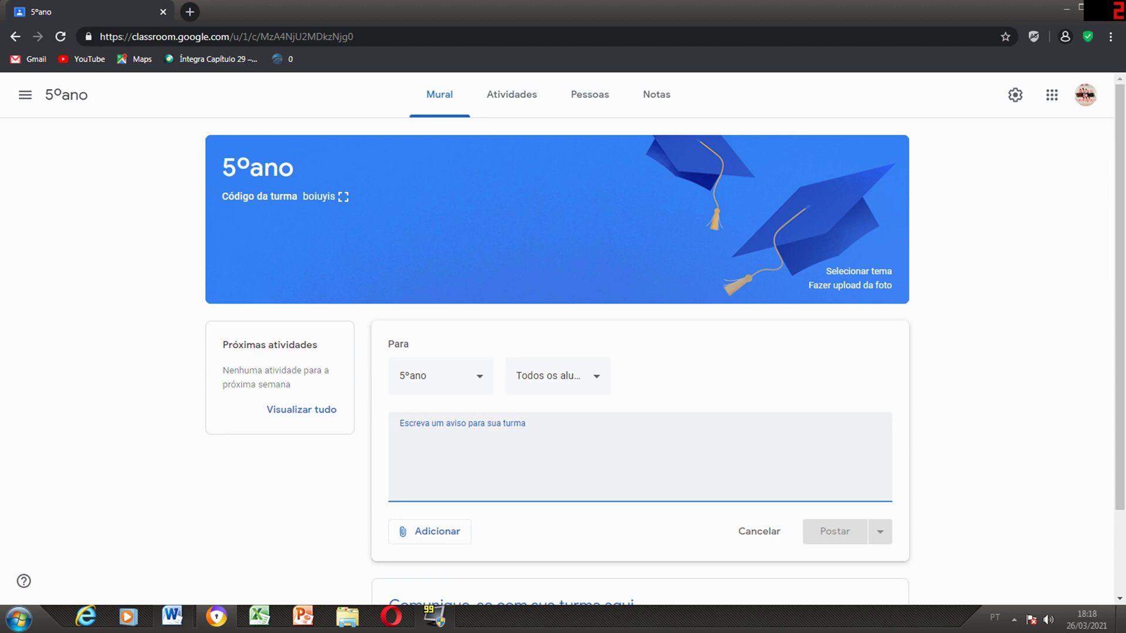
type("Sejam ")
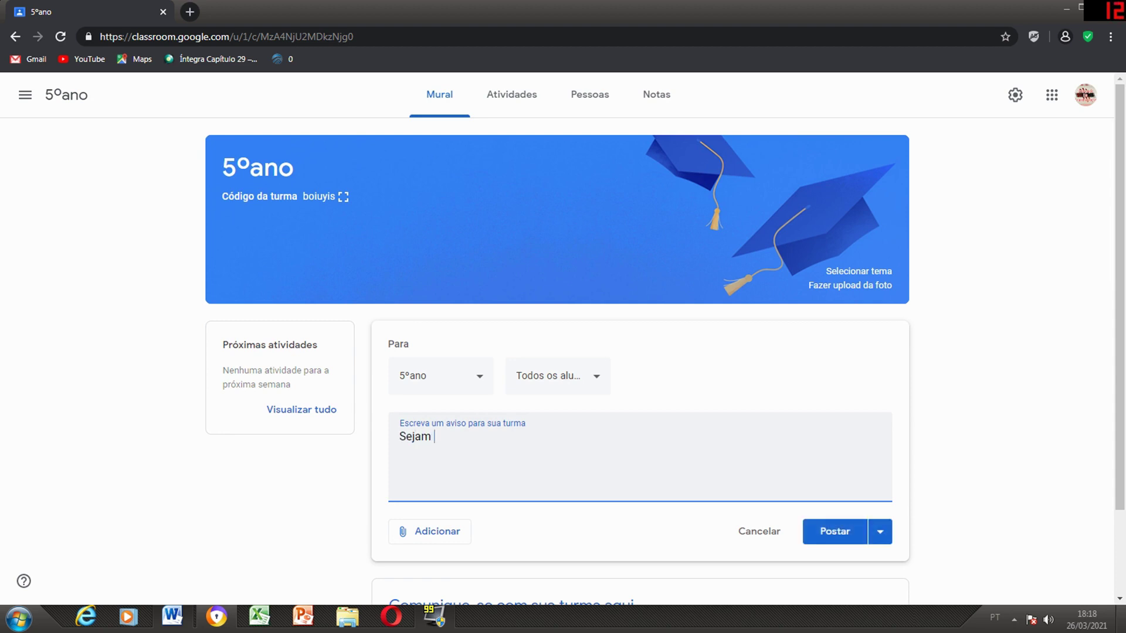
type("bem vindos a nossa ")
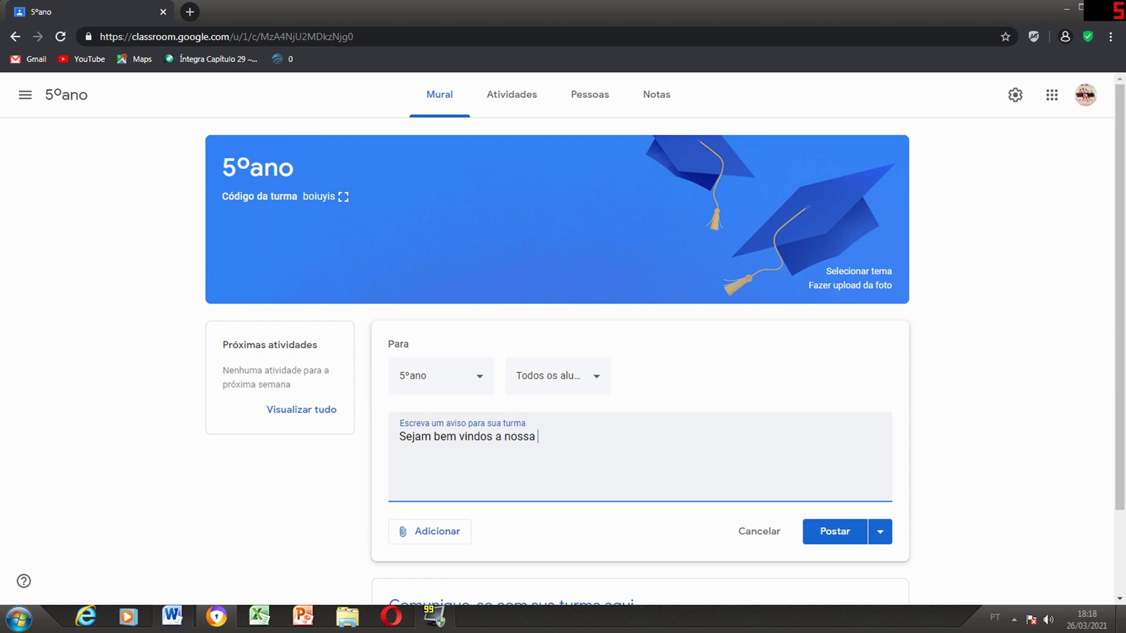
type("aula de hoje")
left_click(838, 532)
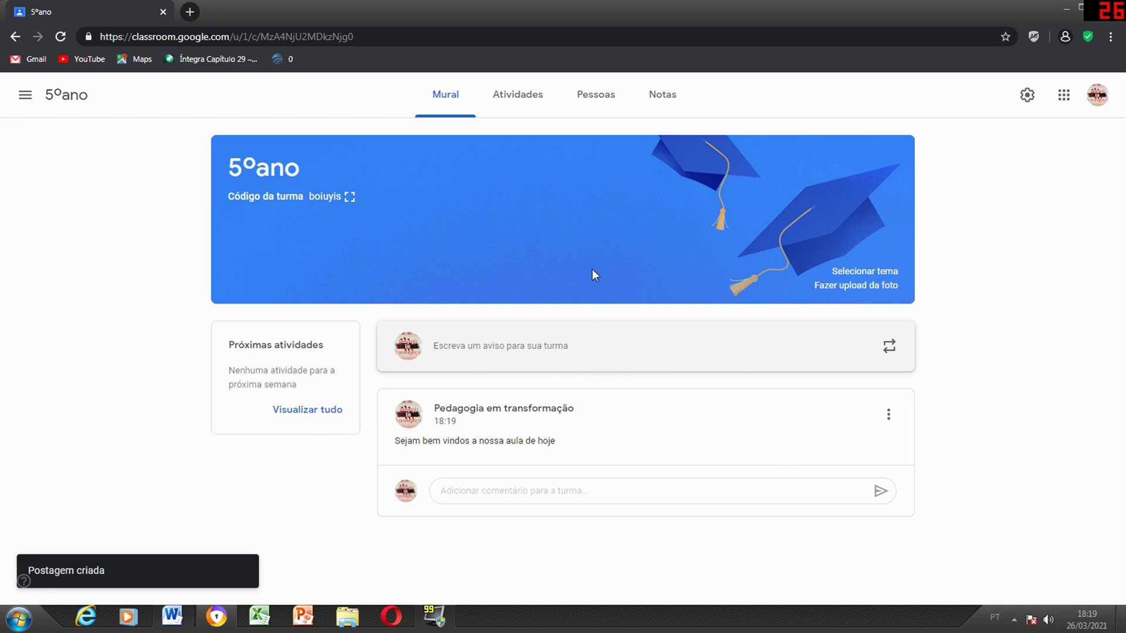
Start a new Atividade for the class and title it "Análise"
left_click(523, 97)
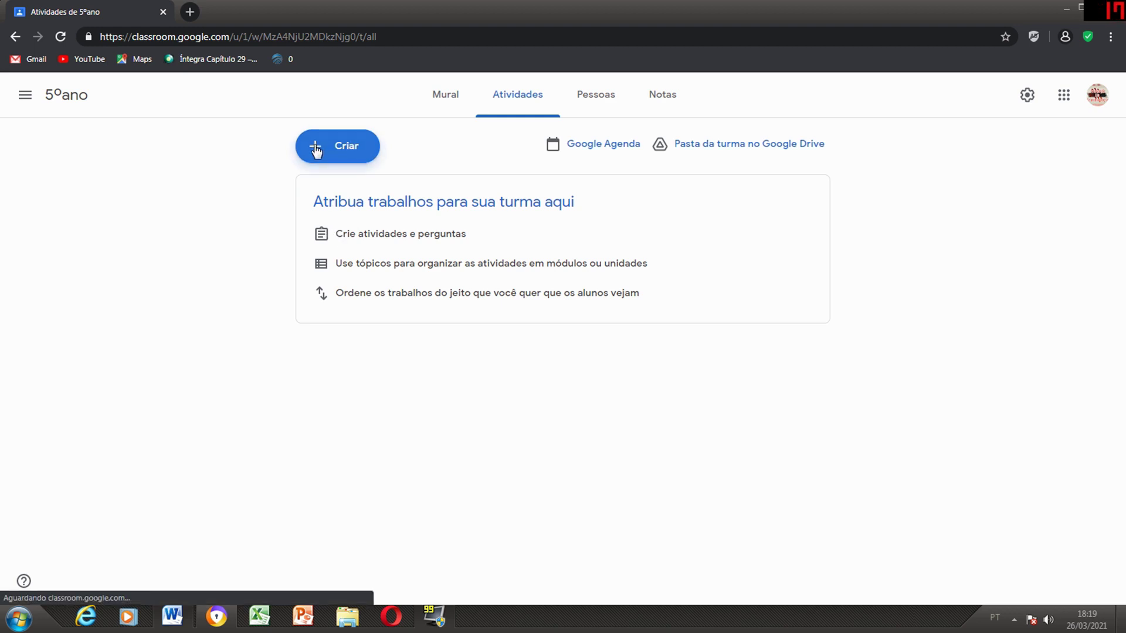
left_click(341, 154)
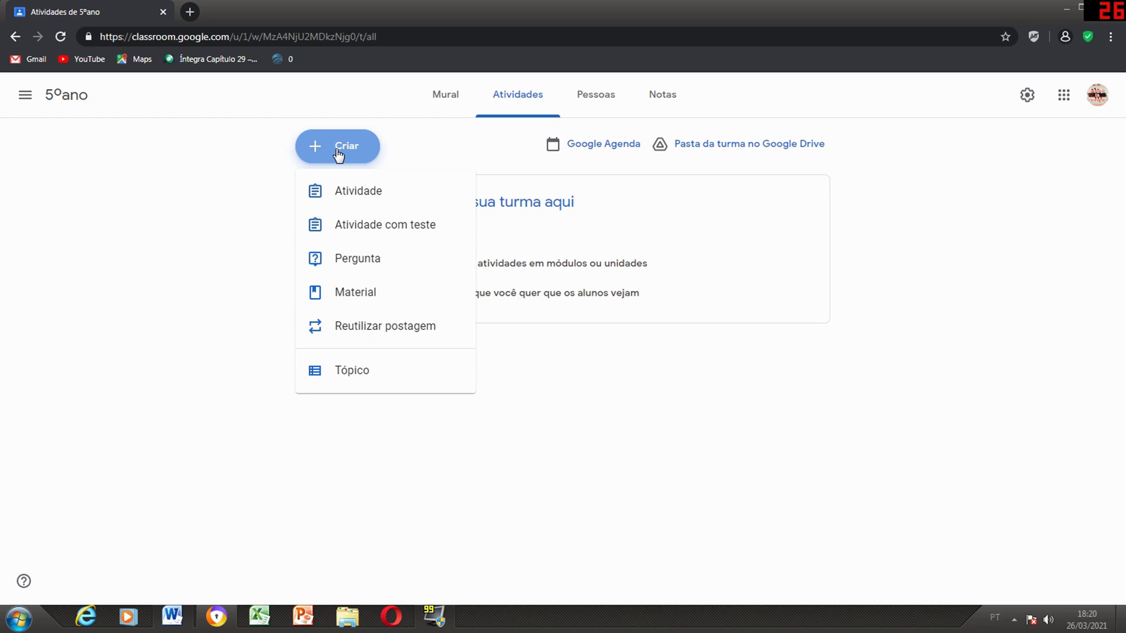
left_click(361, 200)
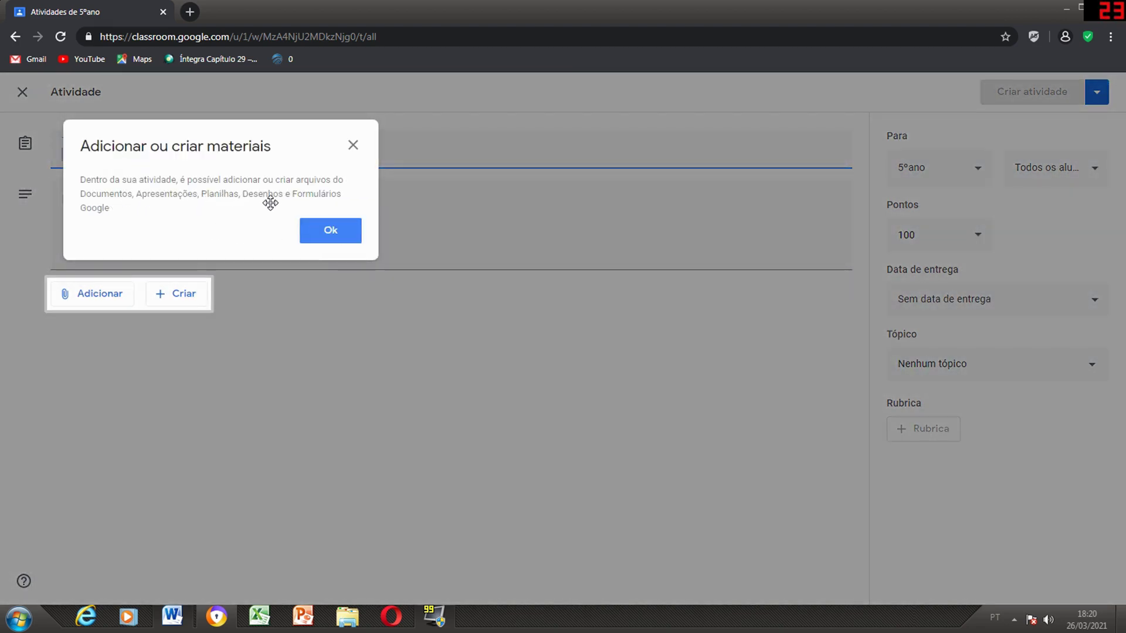
left_click(319, 236)
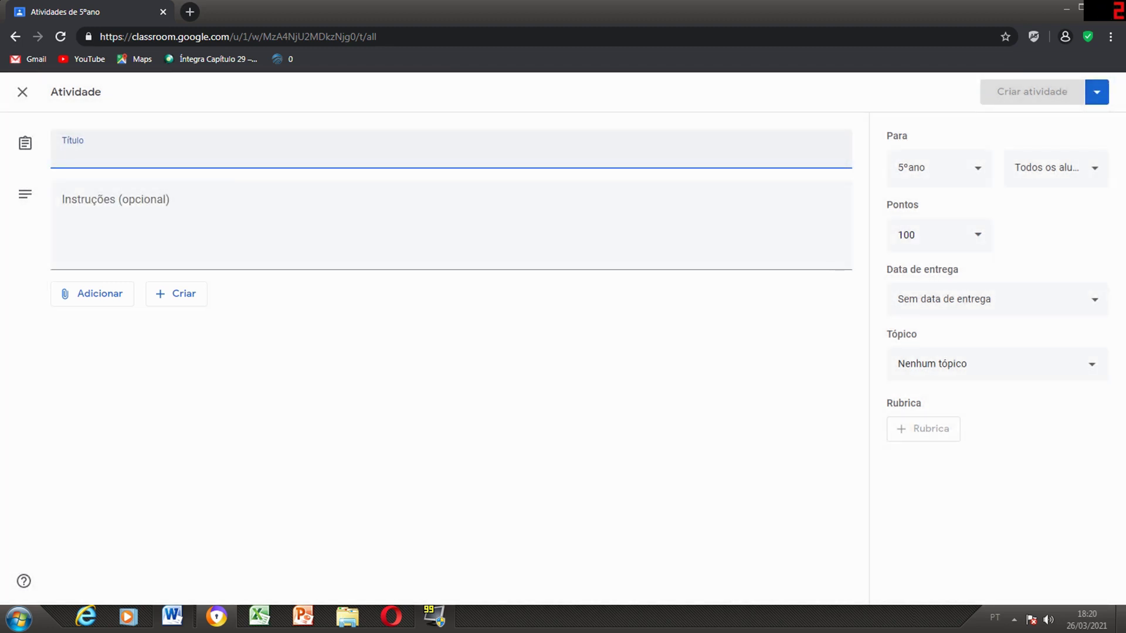
type("An")
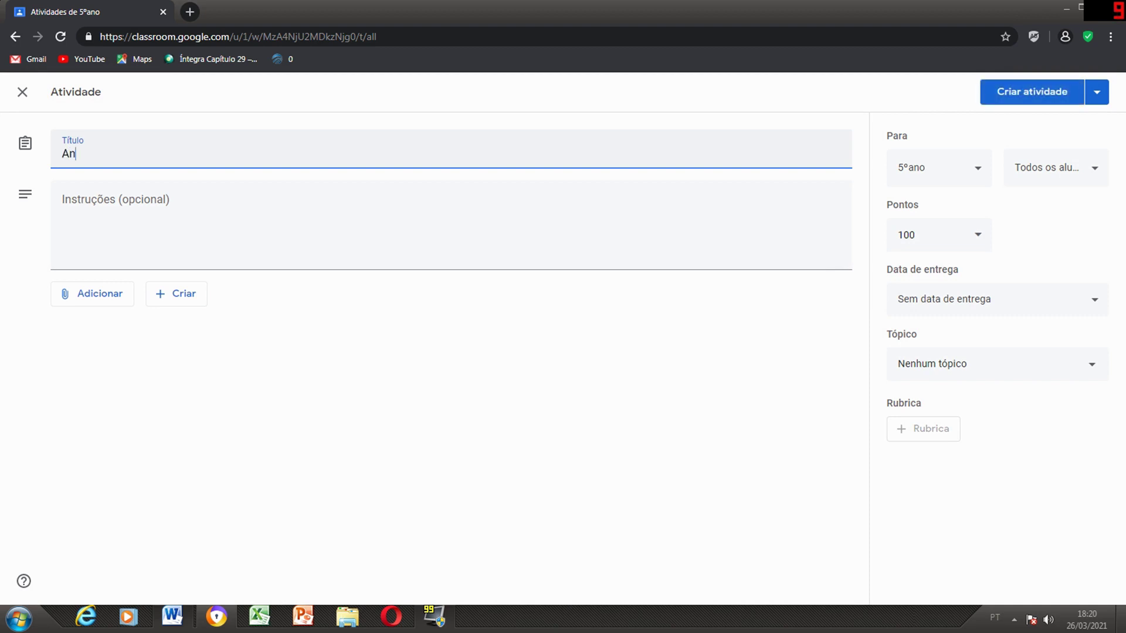
type("álise")
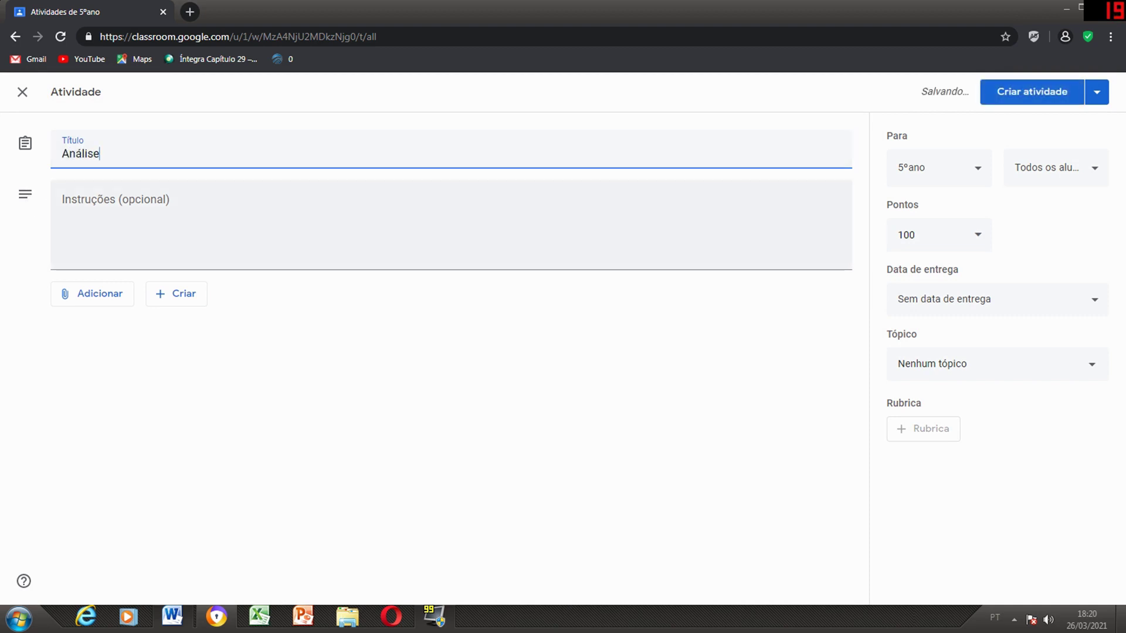
Enter the activity instructions "Assista o vídeo abaixo e faça uma análise sobre o mesmo"
left_click(452, 223)
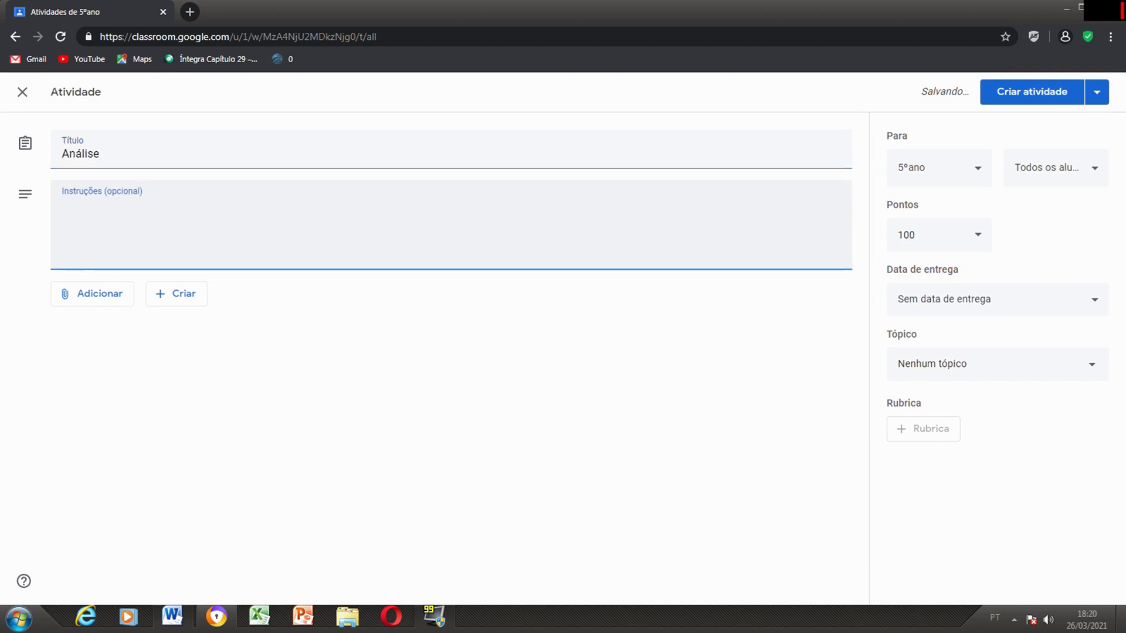
type("Assista o vídeo abai")
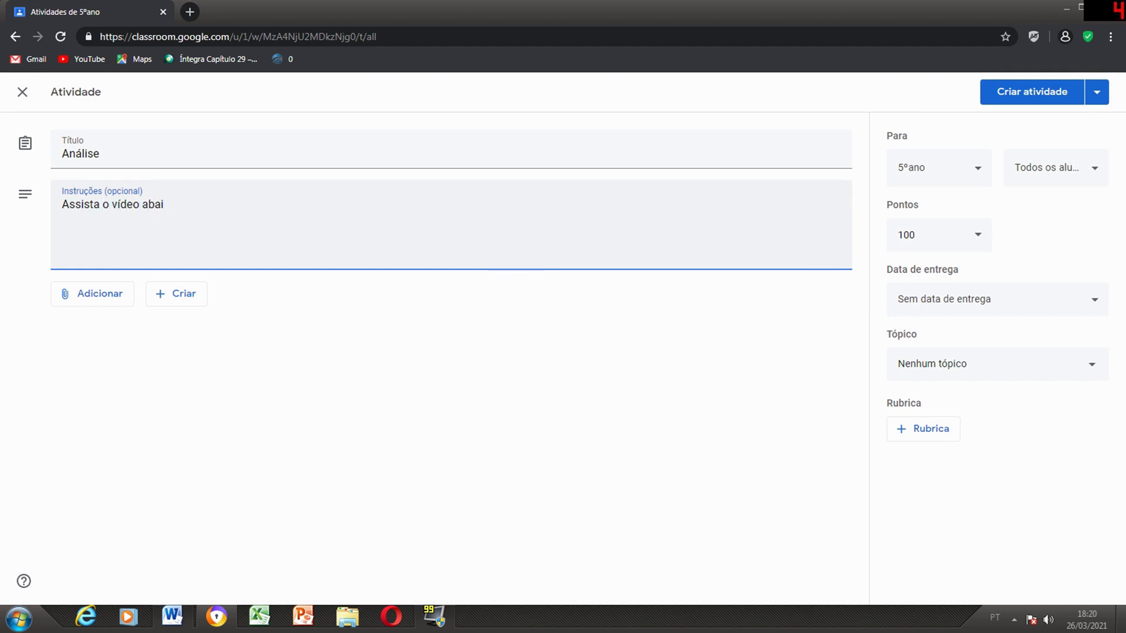
type("xo e faça uma análi")
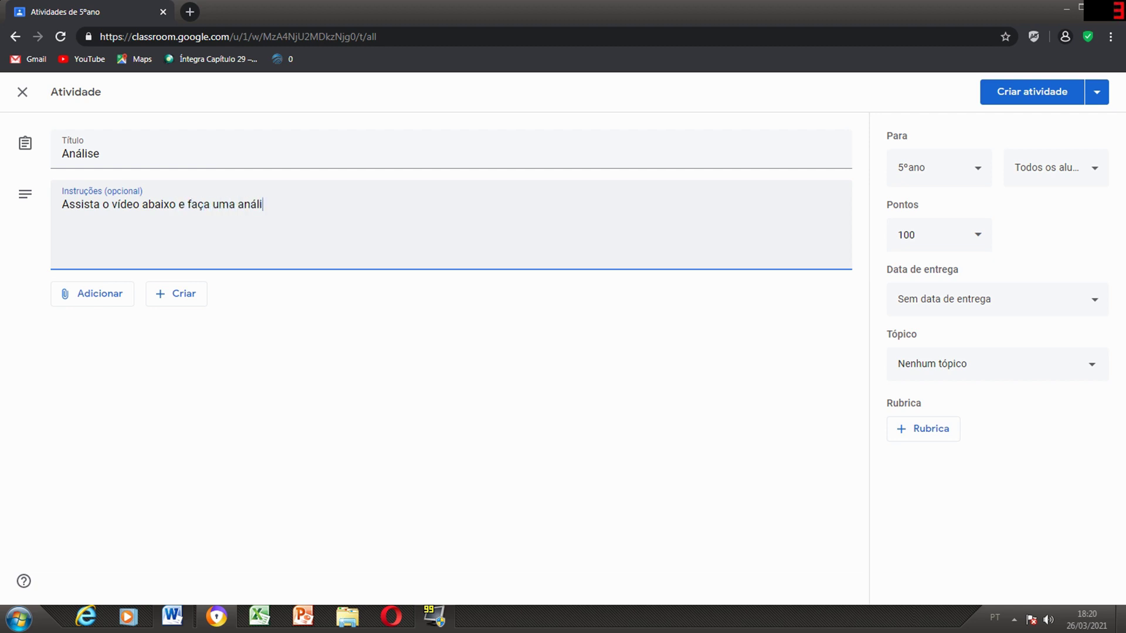
type("se")
type(" son")
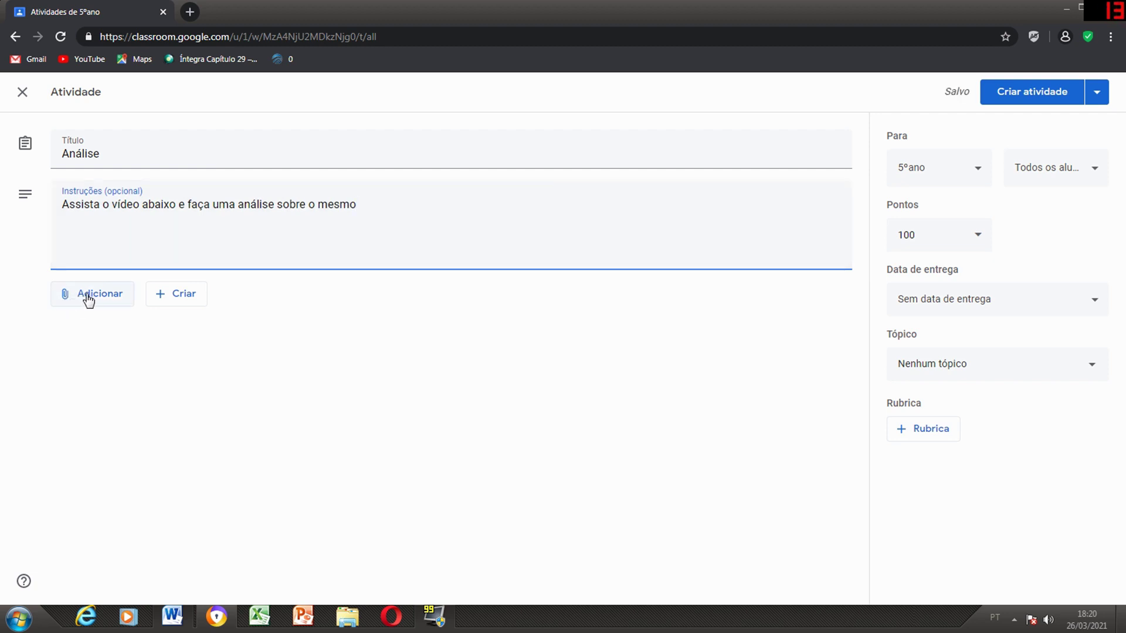
Search YouTube for "emoção e sentimento" and attach the video "António Damásio - A diferença entre emoção e sentimento" to the activity
left_click(66, 298)
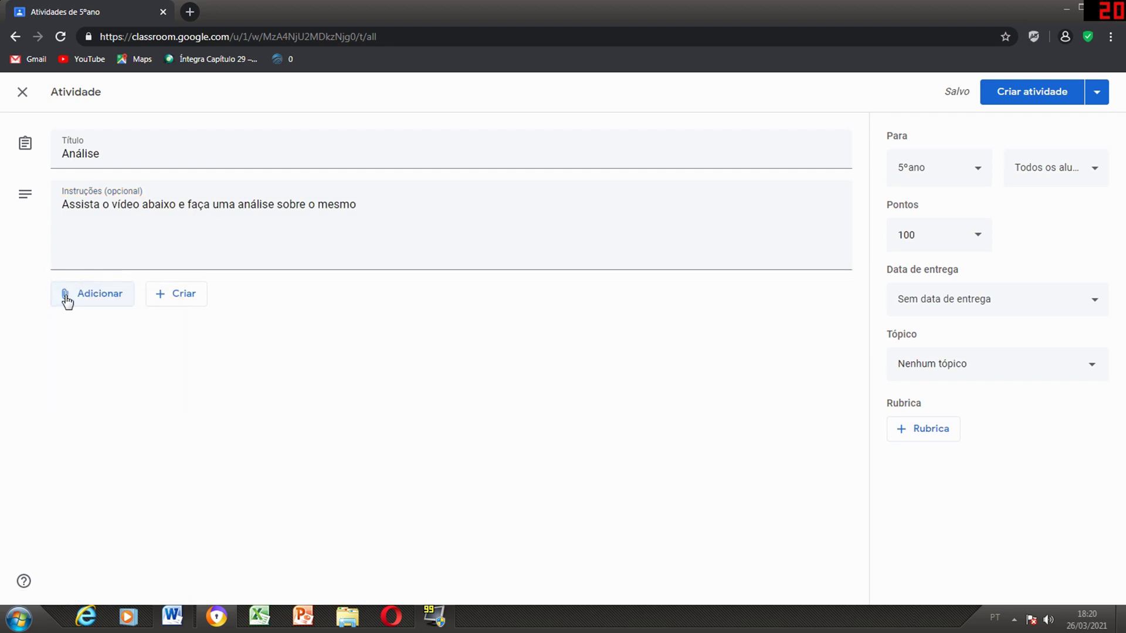
left_click(67, 299)
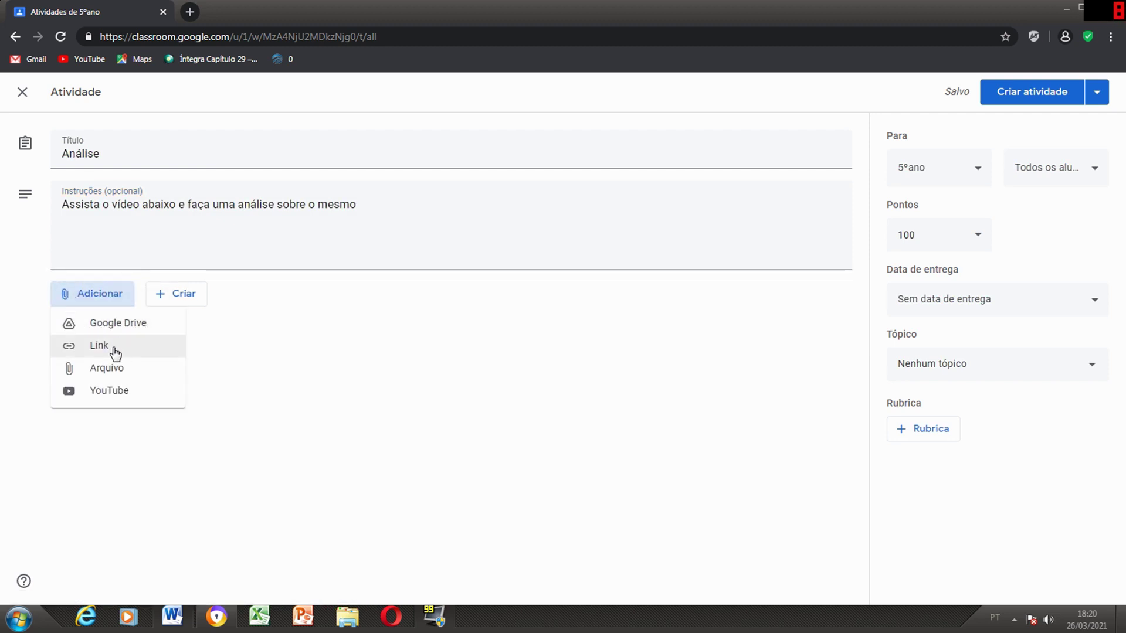
left_click(71, 391)
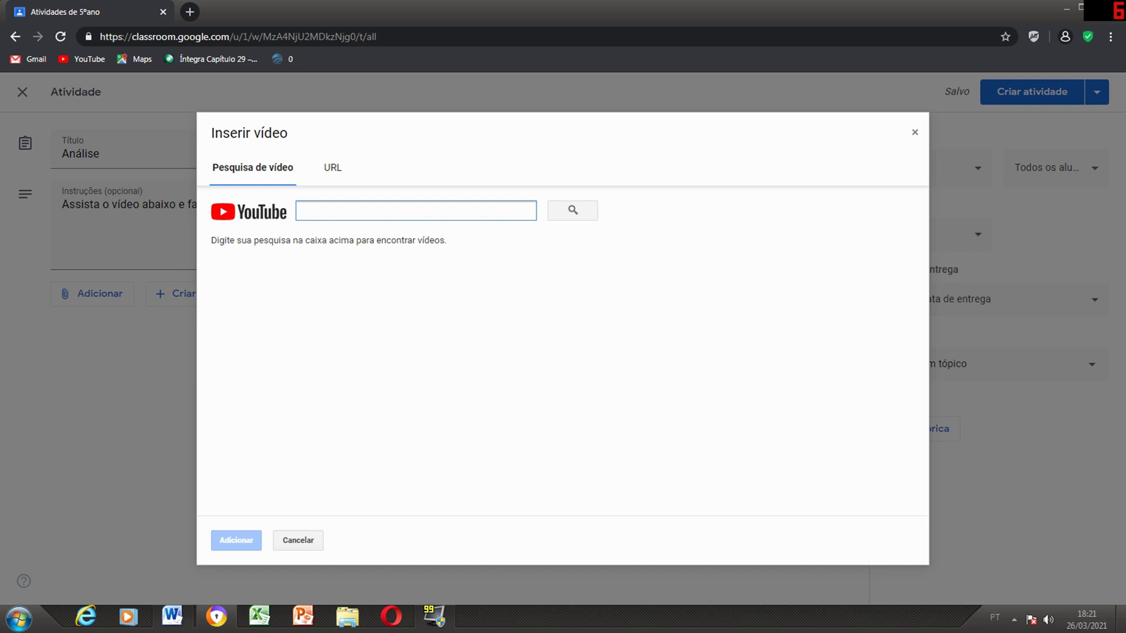
type("emoção e sentimento")
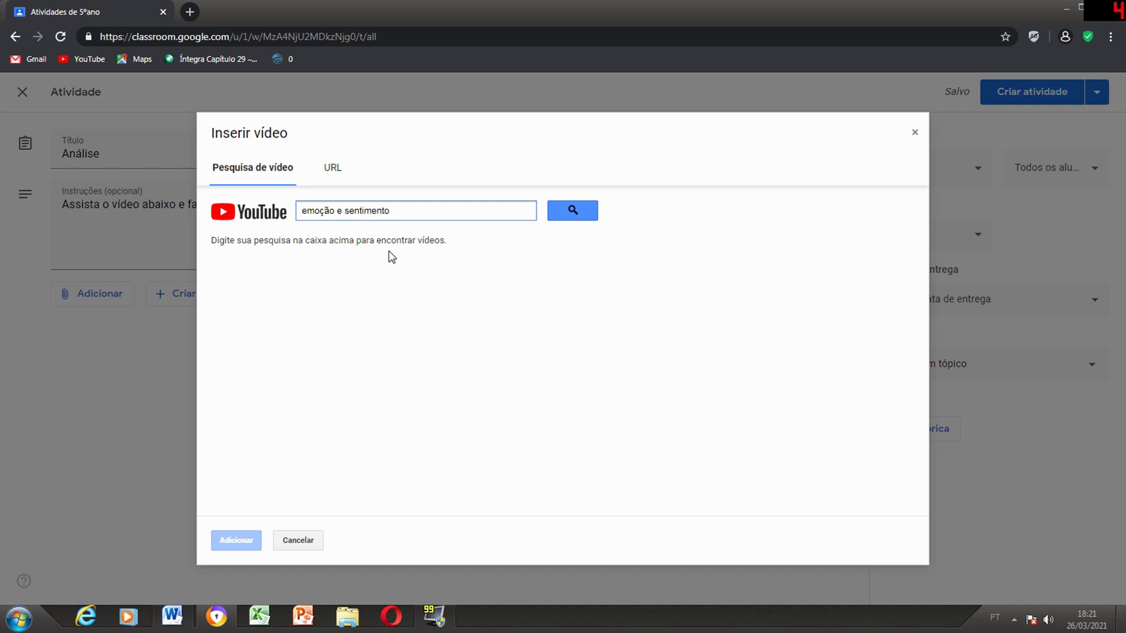
left_click(564, 205)
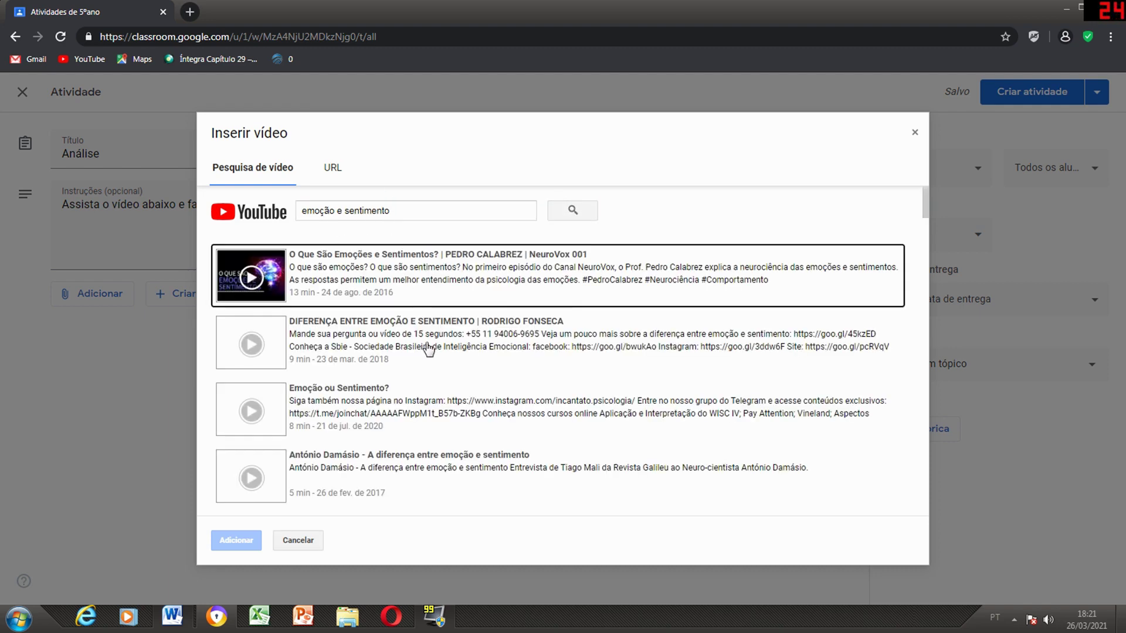
scroll(427, 375, "down", 1)
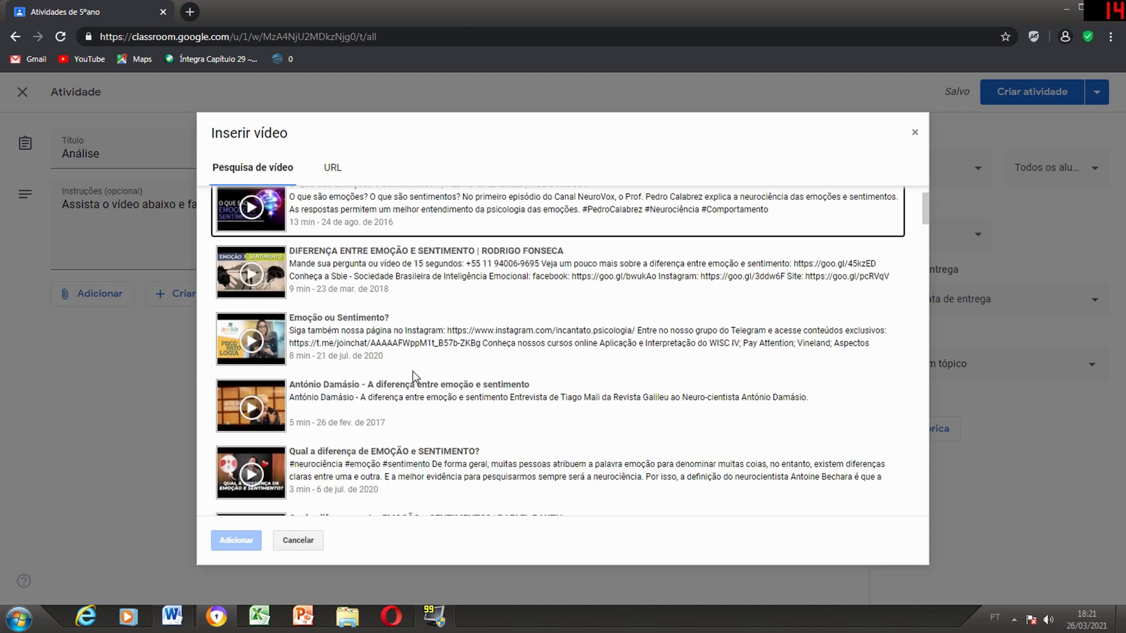
scroll(362, 358, "down", 1)
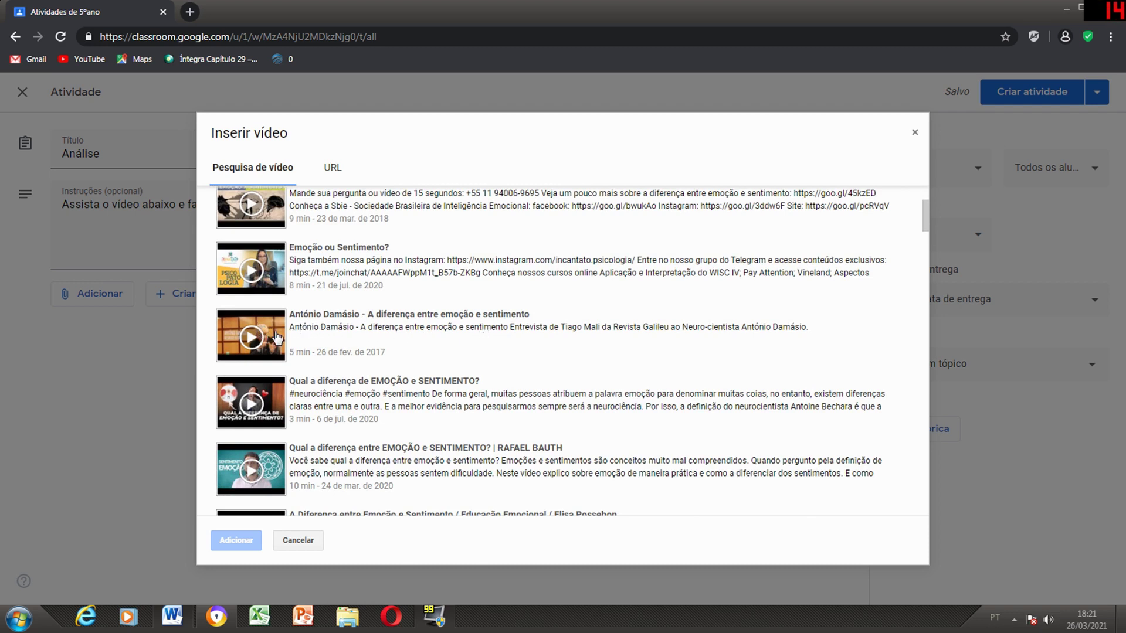
left_click(353, 326)
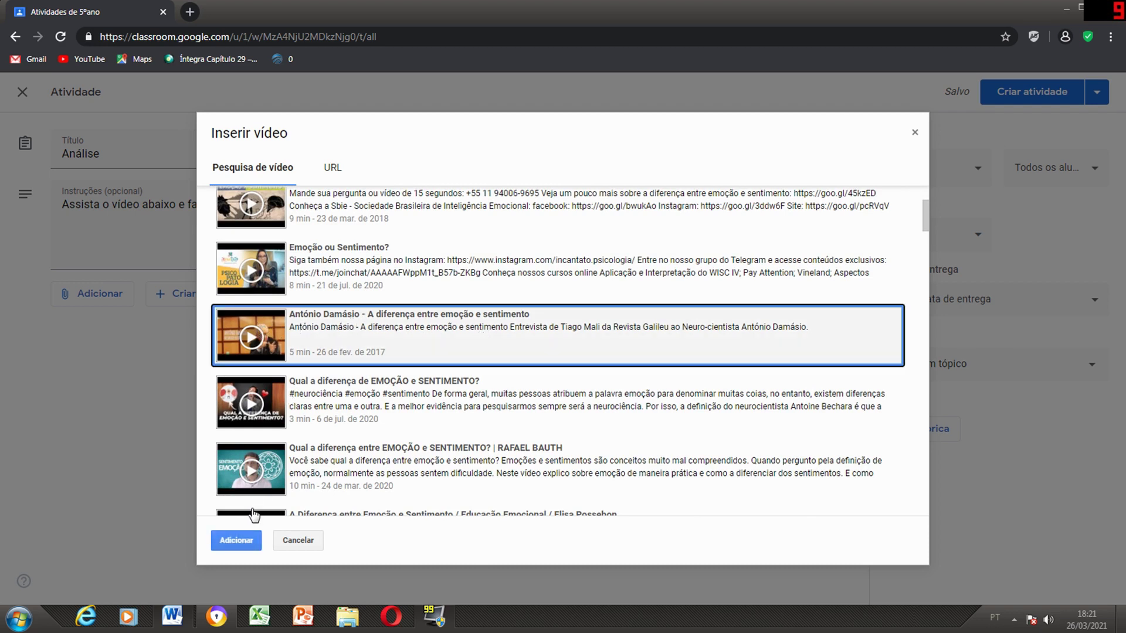
left_click(236, 542)
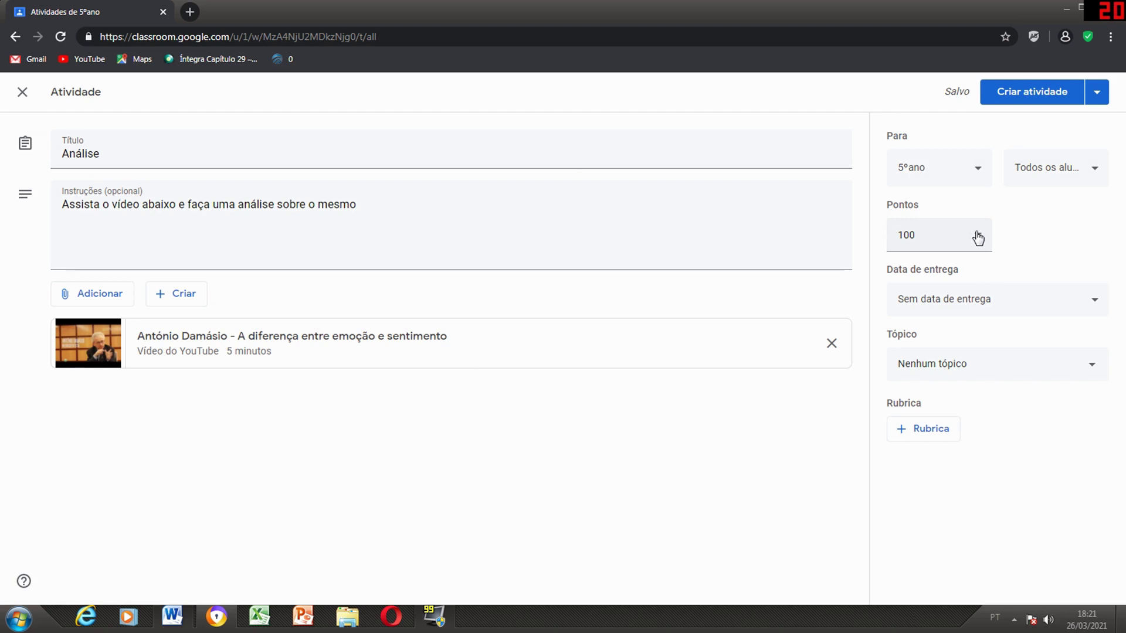
Set the activity's points to Sem nota and its due date to 16 de mar. de 2021
left_click(925, 240)
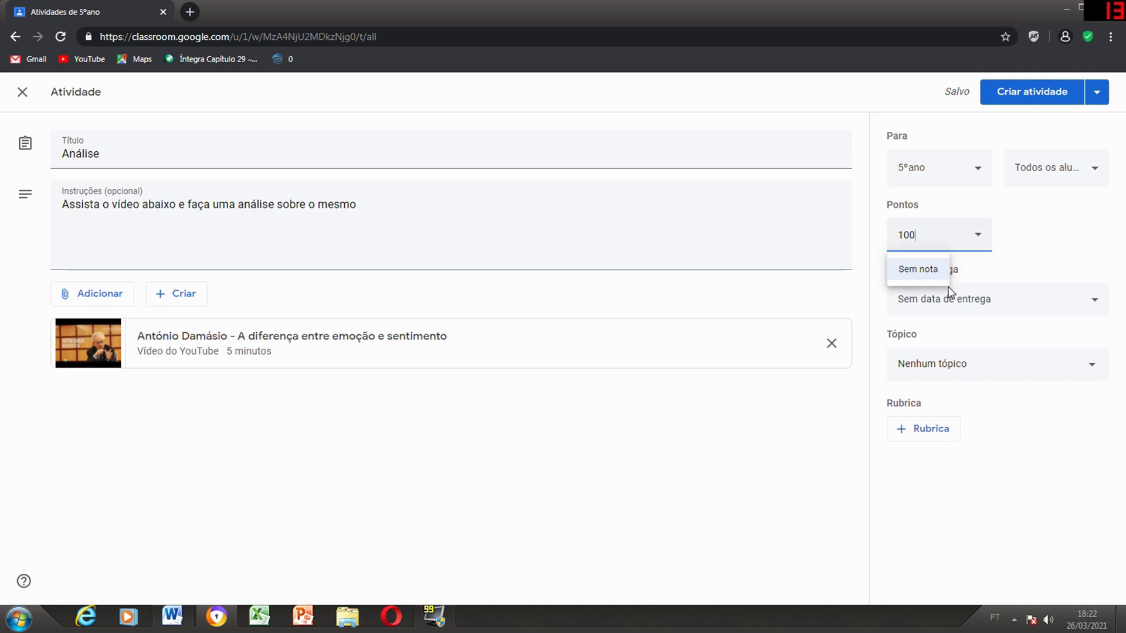
left_click(927, 257)
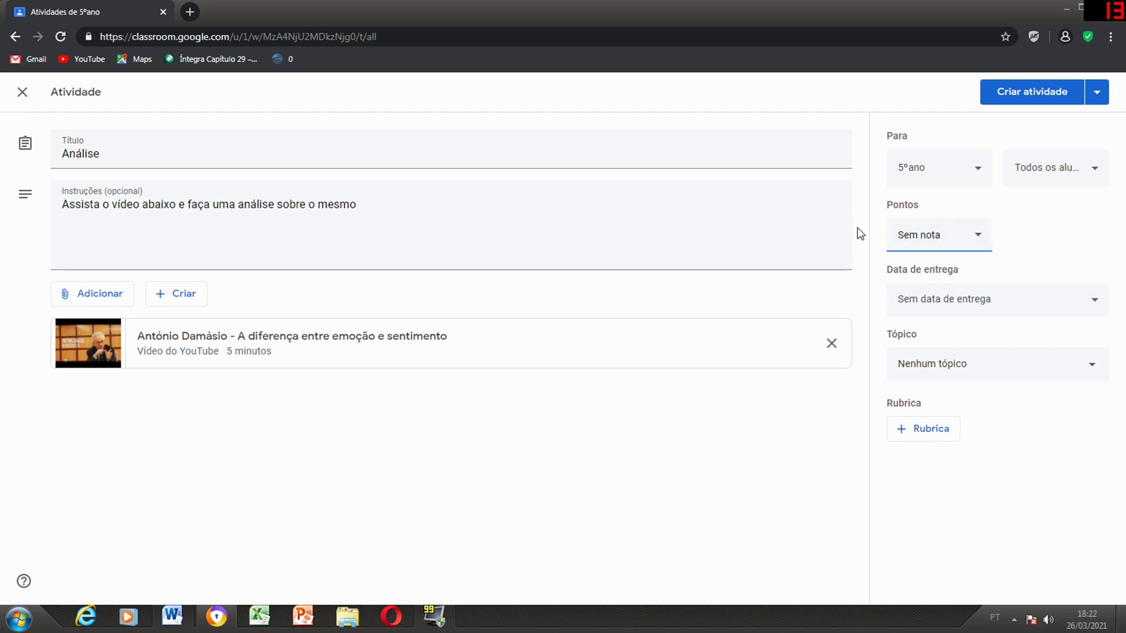
left_click(1096, 302)
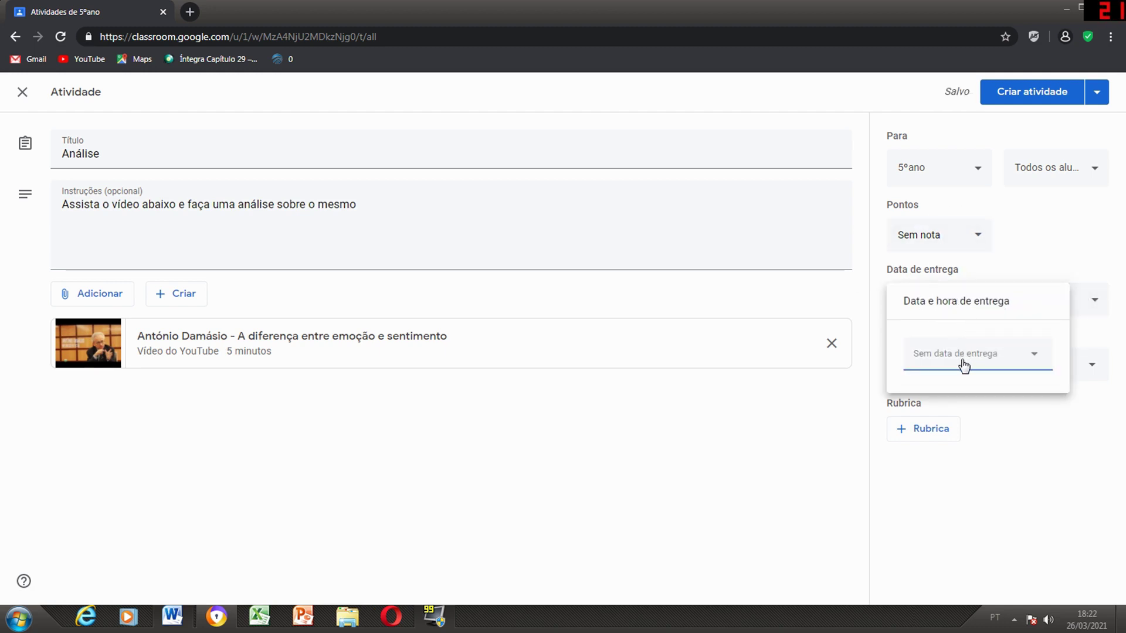
left_click(932, 359)
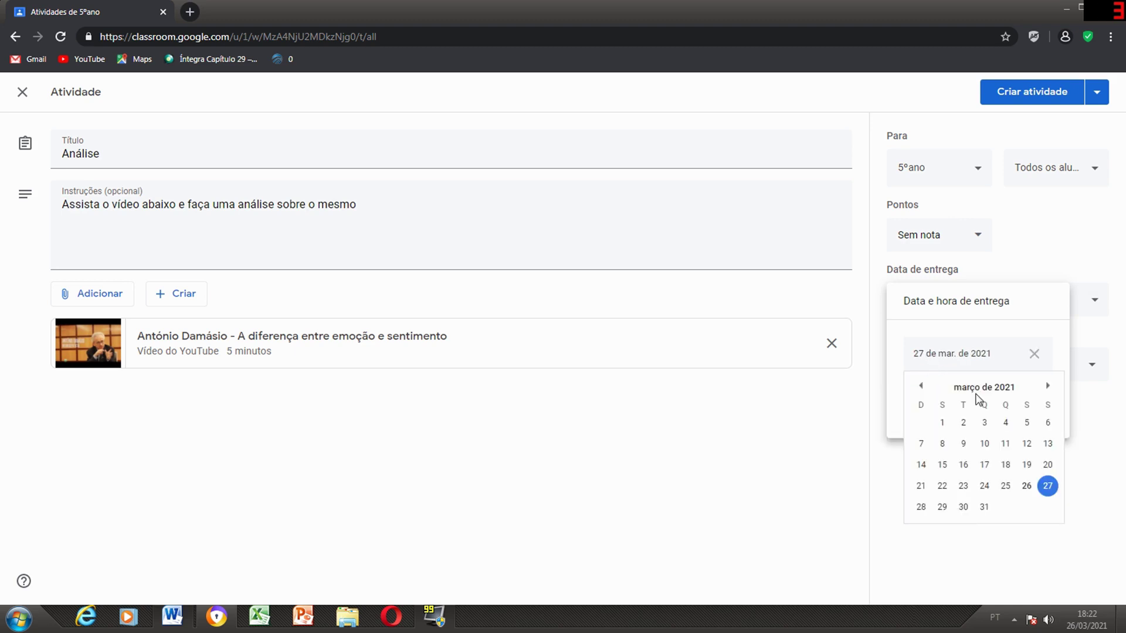
left_click(963, 465)
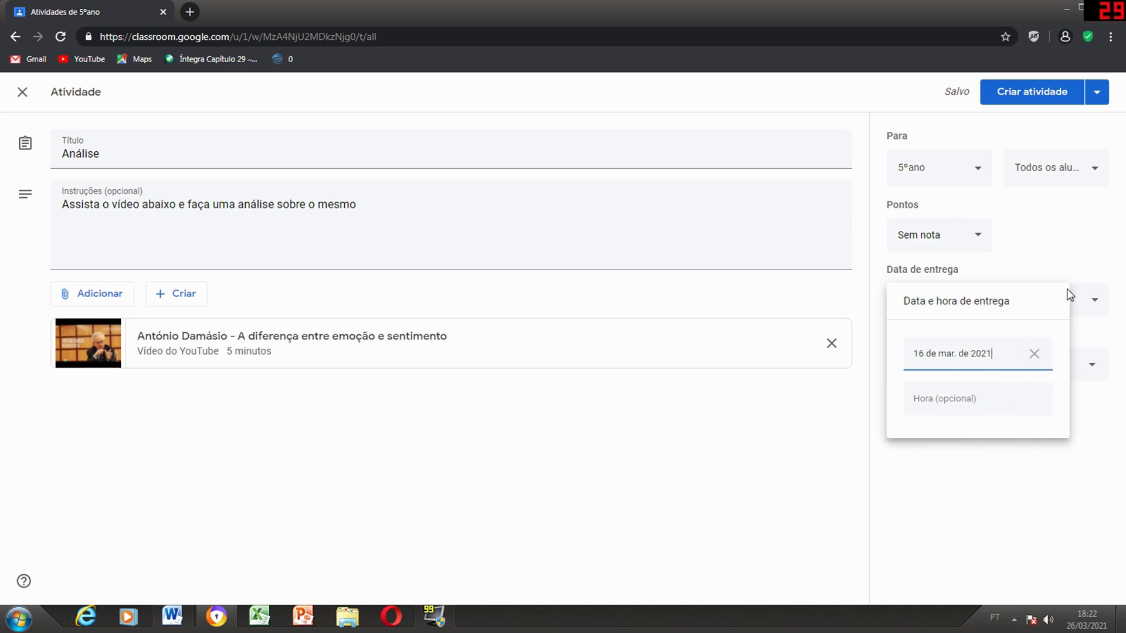
Check which students the activity is assigned to and save it as a draft
left_click(1098, 171)
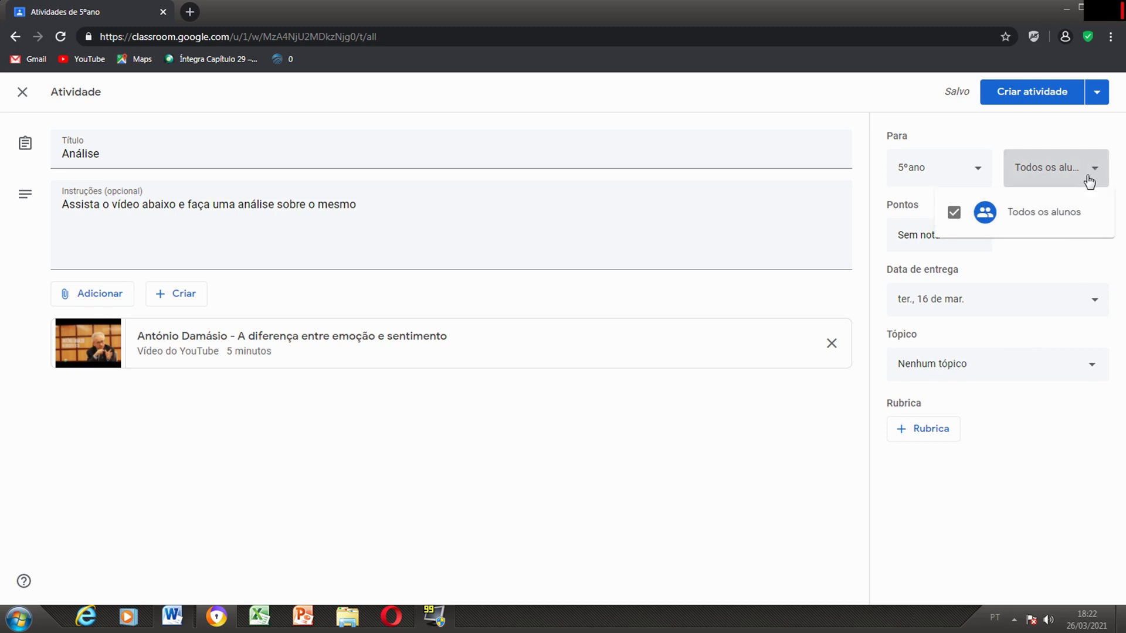
left_click(724, 401)
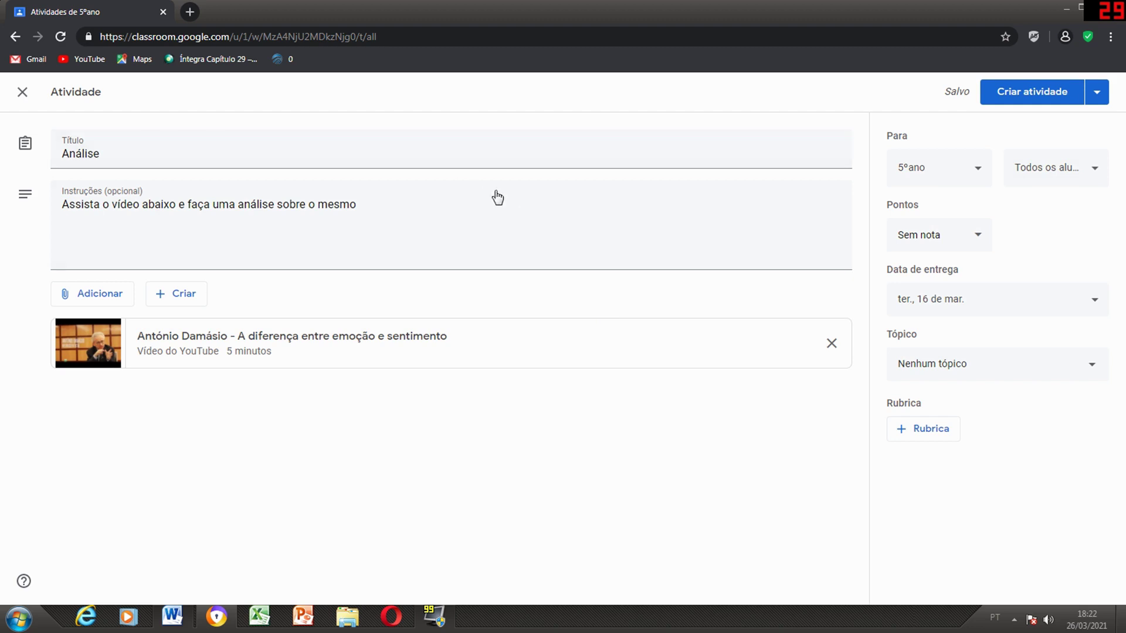
left_click(1101, 93)
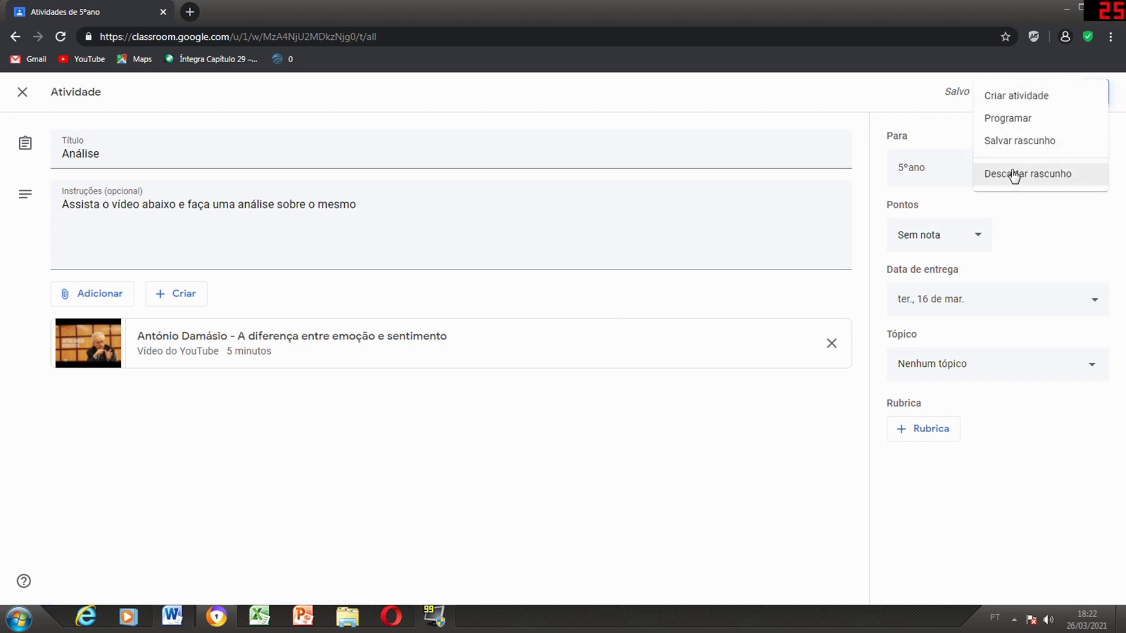
left_click(1041, 140)
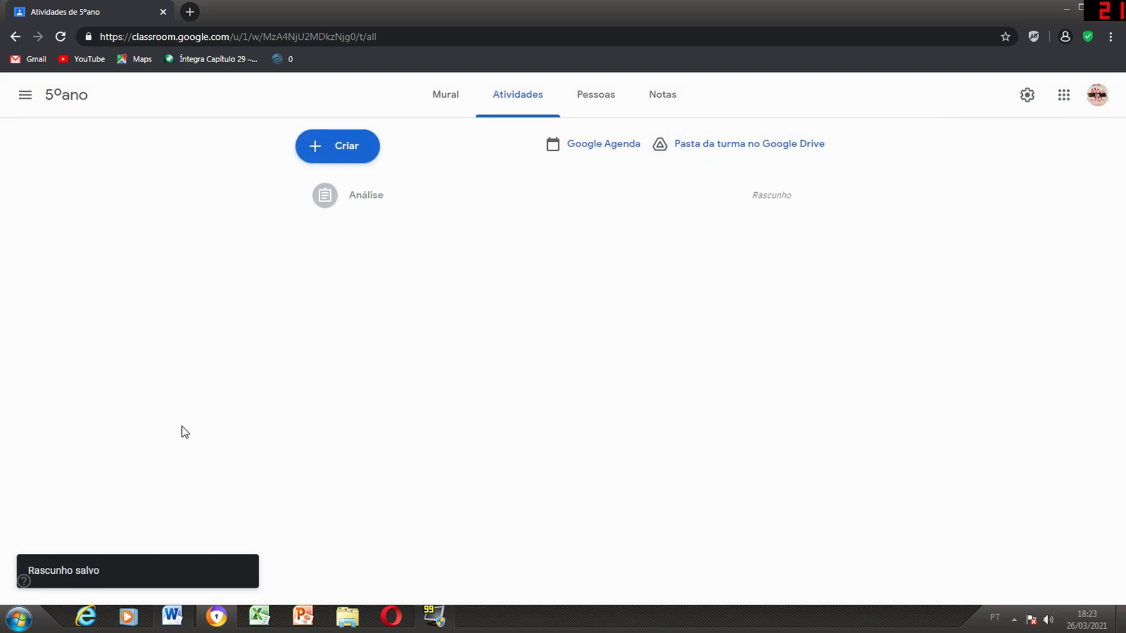
Copy the class's student invitation link from Pessoas and close the invitation without adding anyone
left_click(1064, 96)
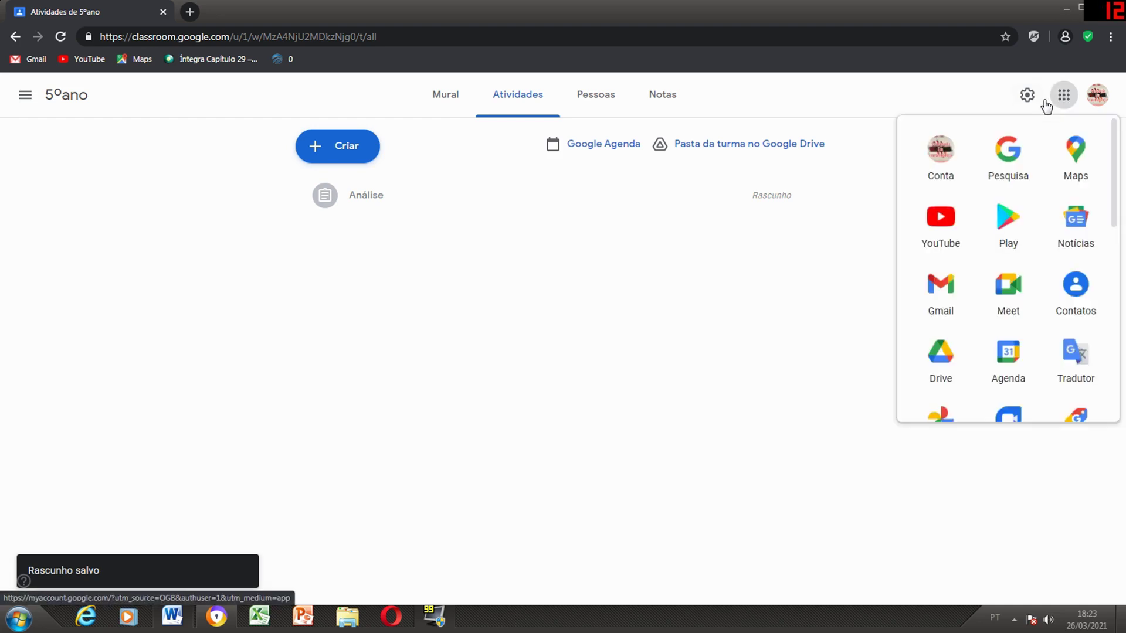
left_click(590, 96)
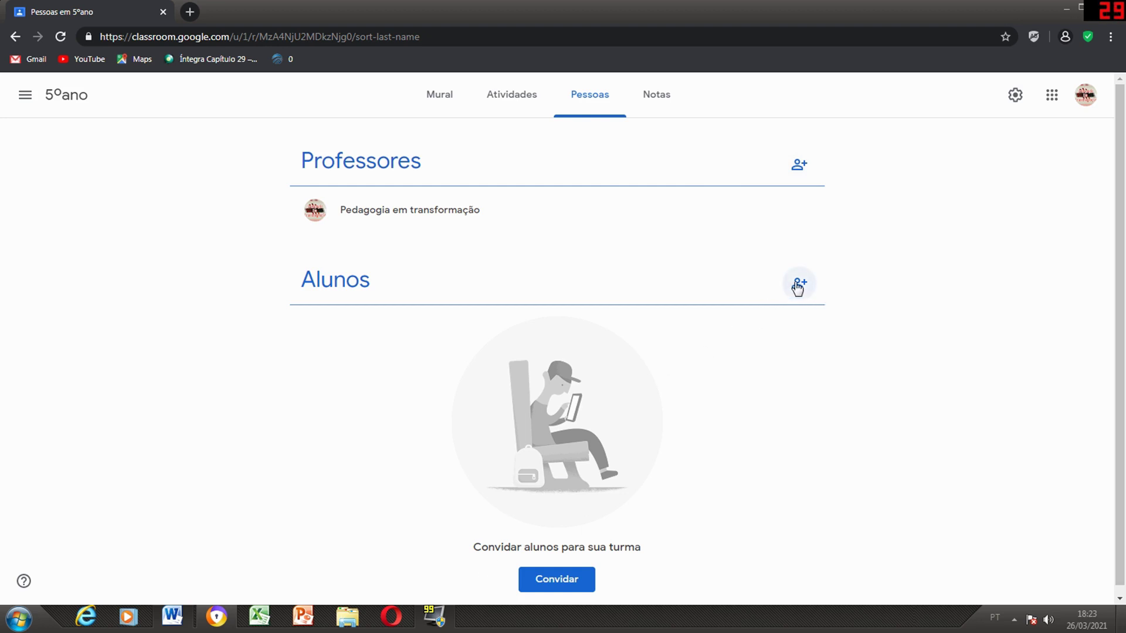
left_click(797, 284)
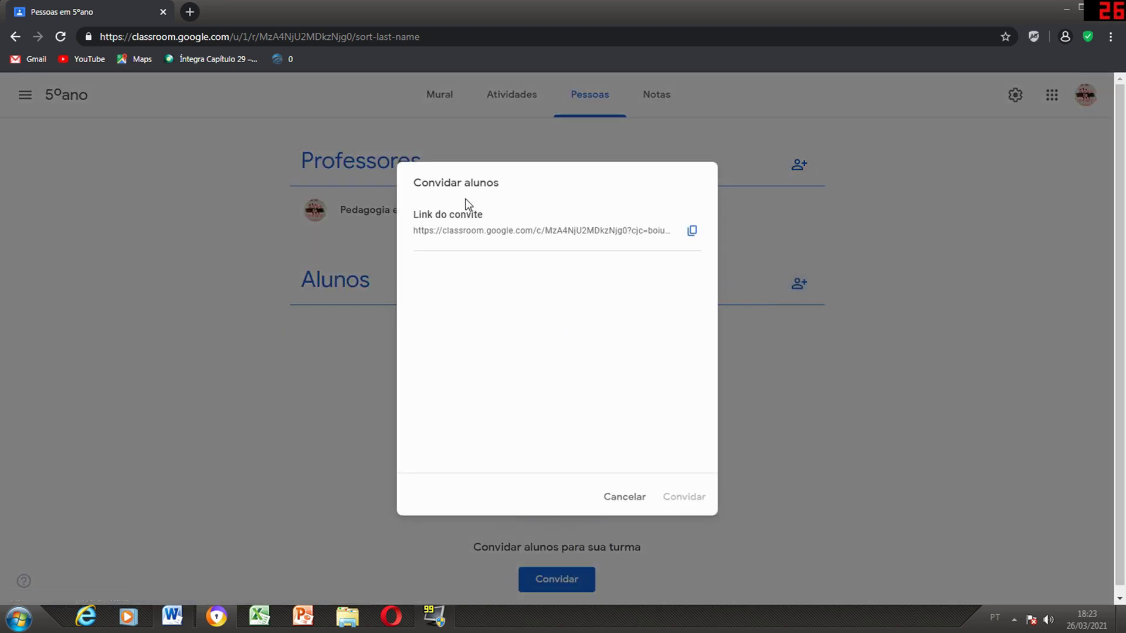
left_click(692, 230)
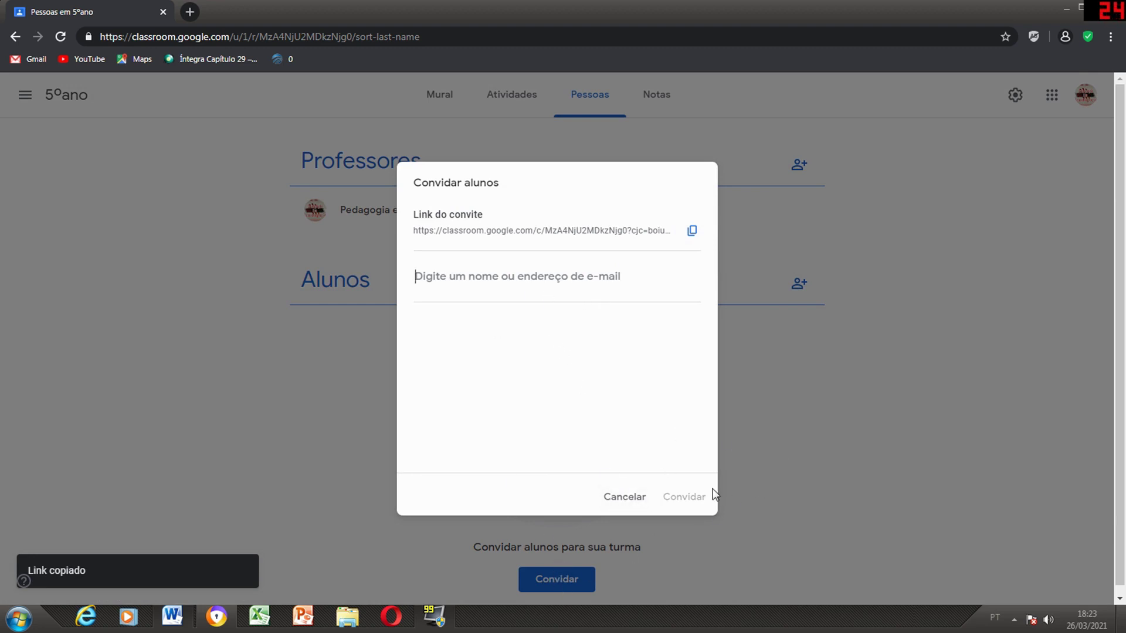
left_click(623, 500)
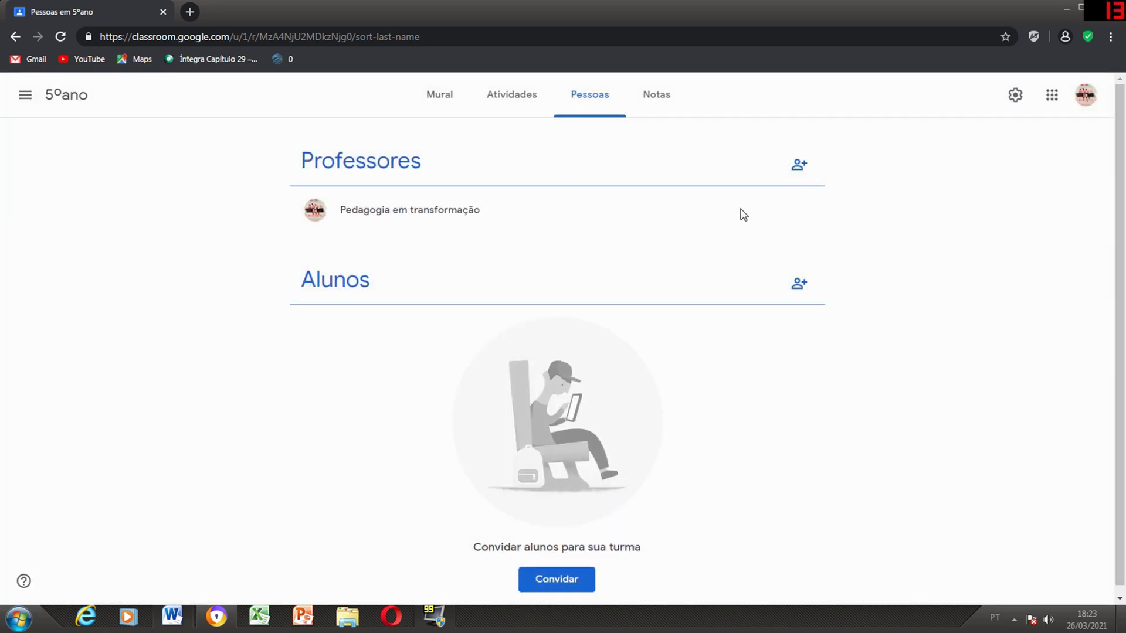
Open the Notas page of the 5ºano class
left_click(652, 97)
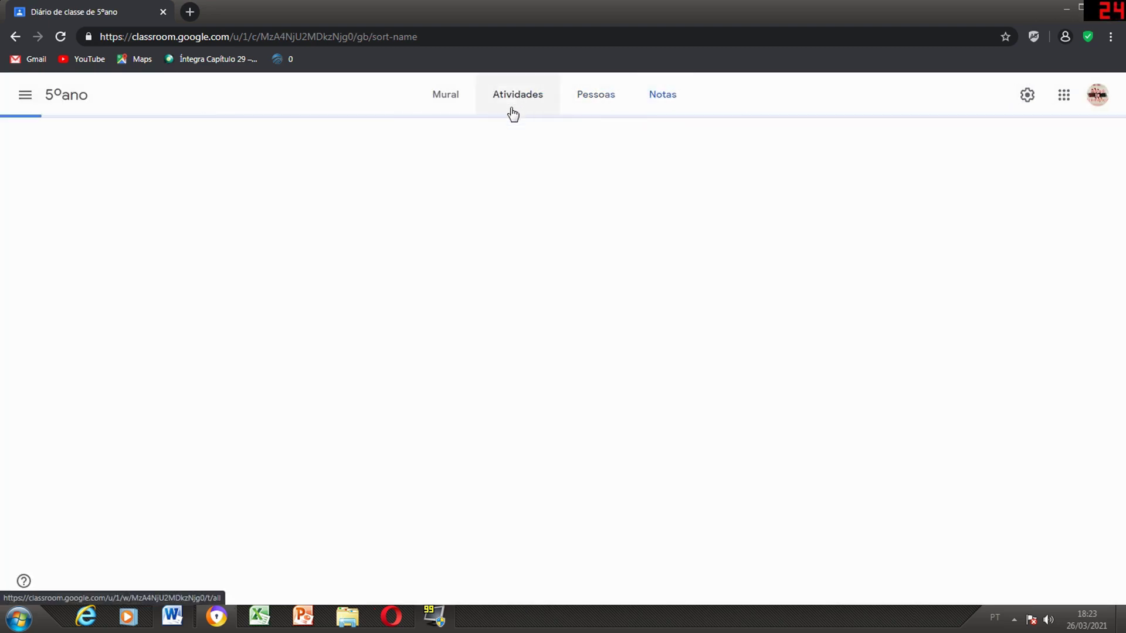